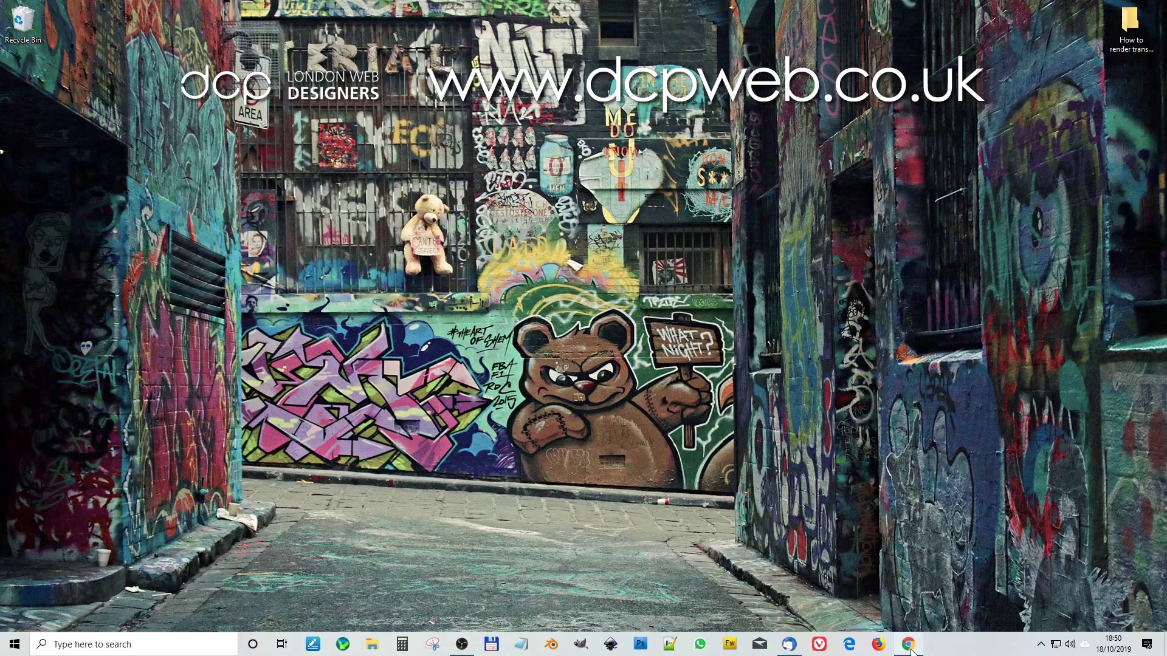
- Highlight the viewer's question about rendering without a black background, then open sci fi space - 08.blend
{"action": "left_click", "coordinate": [908, 646]}
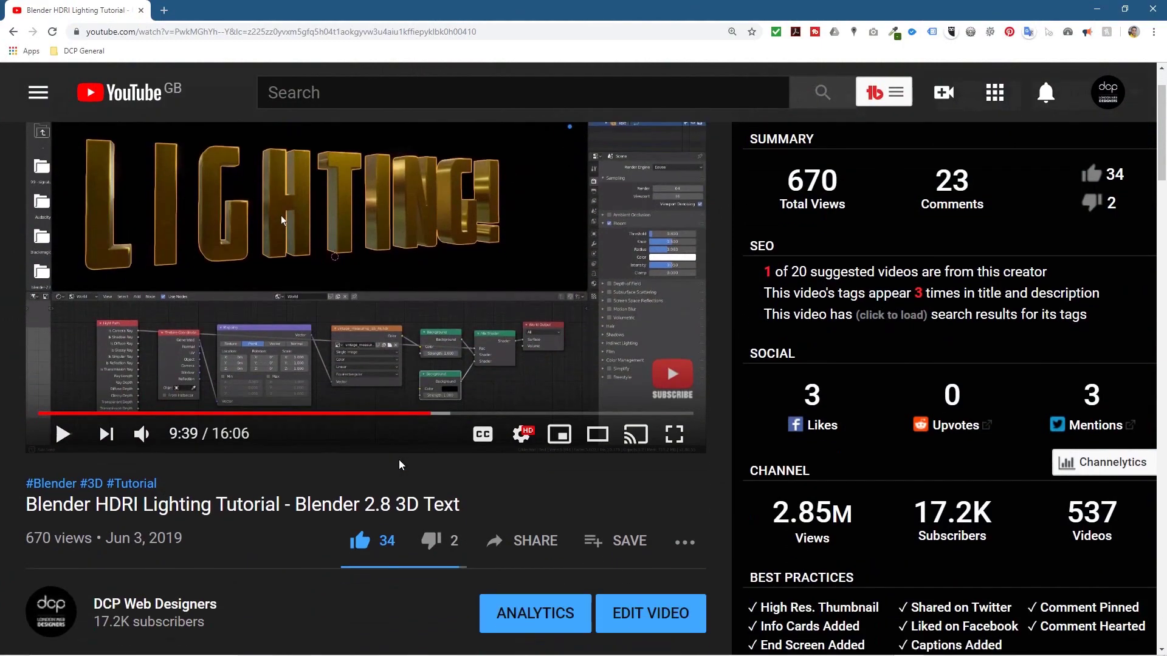
{"action": "scroll", "coordinate": [399, 460], "scroll_direction": "down", "scroll_amount": 15}
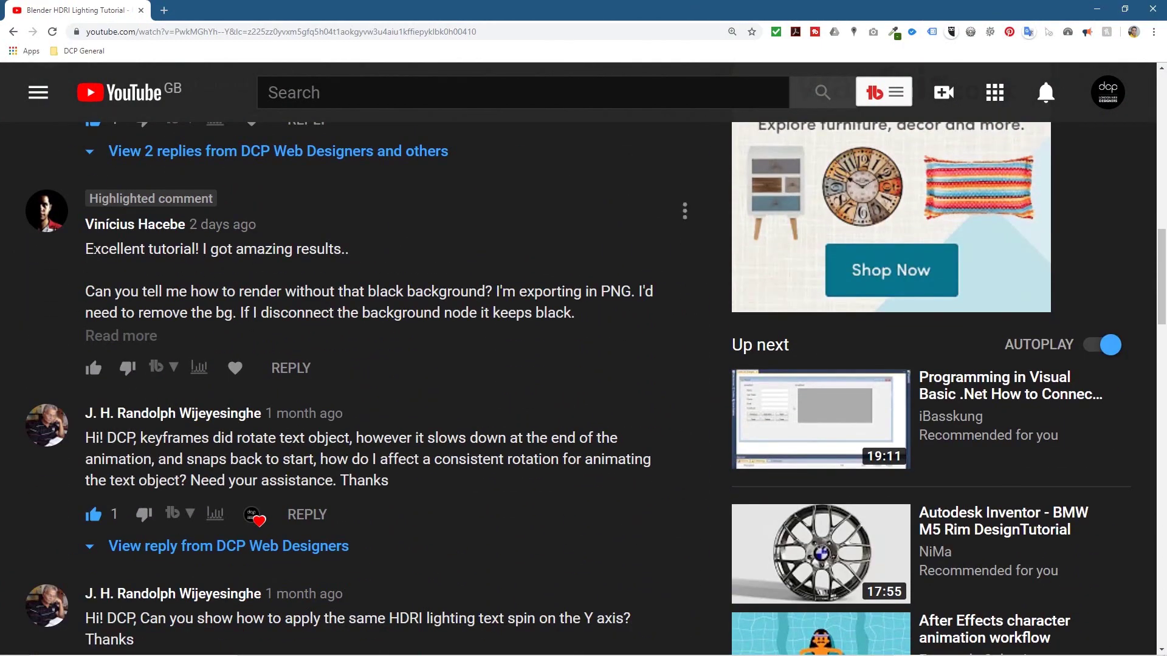
{"action": "left_click_drag", "start_coordinate": [108, 243], "coordinate": [286, 249]}
{"action": "left_click_drag", "start_coordinate": [85, 293], "coordinate": [581, 313]}
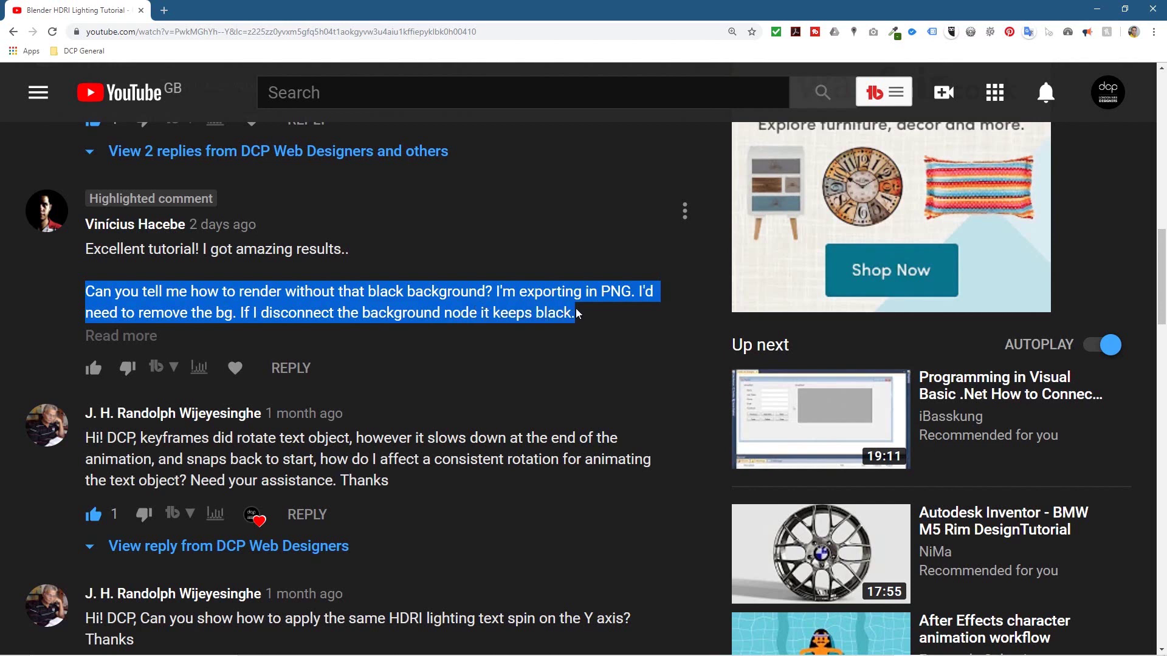
{"action": "left_click", "coordinate": [581, 314]}
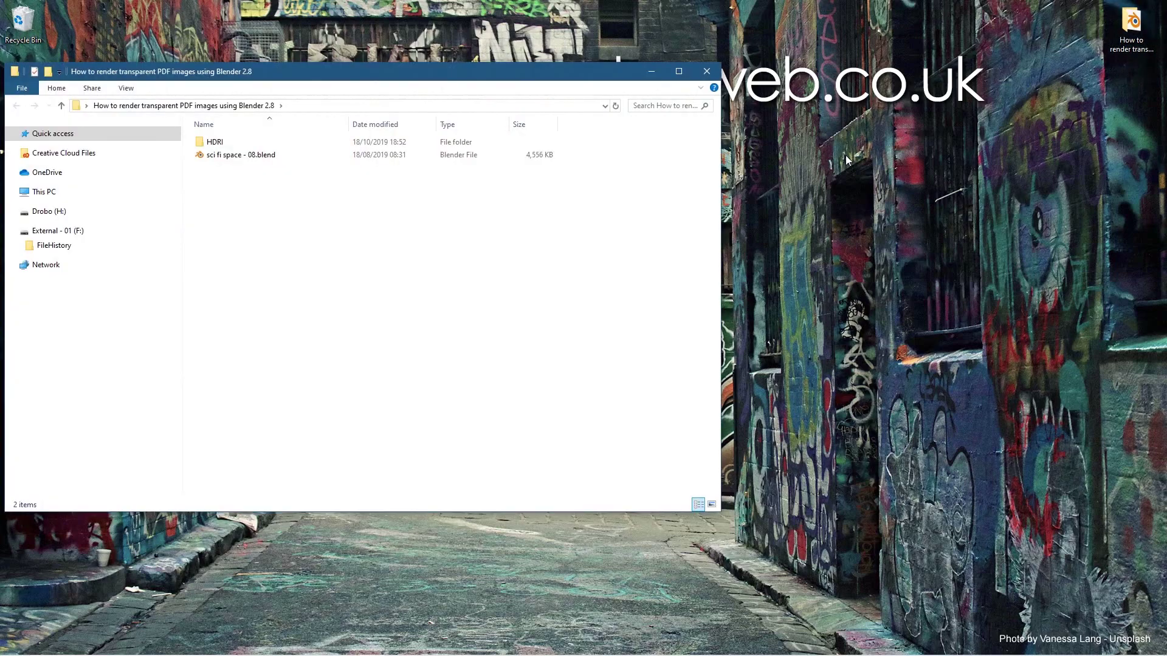
{"action": "double_click", "coordinate": [231, 157]}
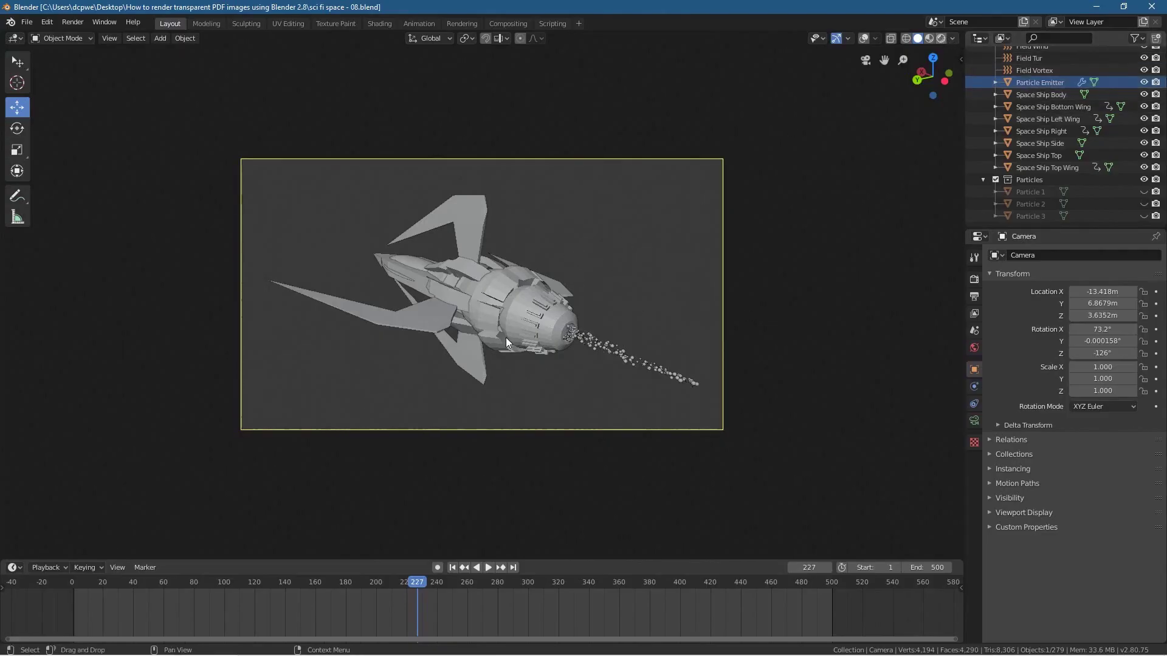
- Switch to rendered shading and preview the spaceship animation from a good angle
{"action": "key", "text": "z"}
{"action": "mouse_move", "coordinate": [385, 312]}
{"action": "middle_mouse_down"}
{"action": "mouse_move", "coordinate": [520, 321]}
{"action": "mouse_move", "coordinate": [710, 304]}
{"action": "mouse_move", "coordinate": [574, 360]}
{"action": "middle_mouse_up"}
{"action": "right_click", "coordinate": [574, 361]}
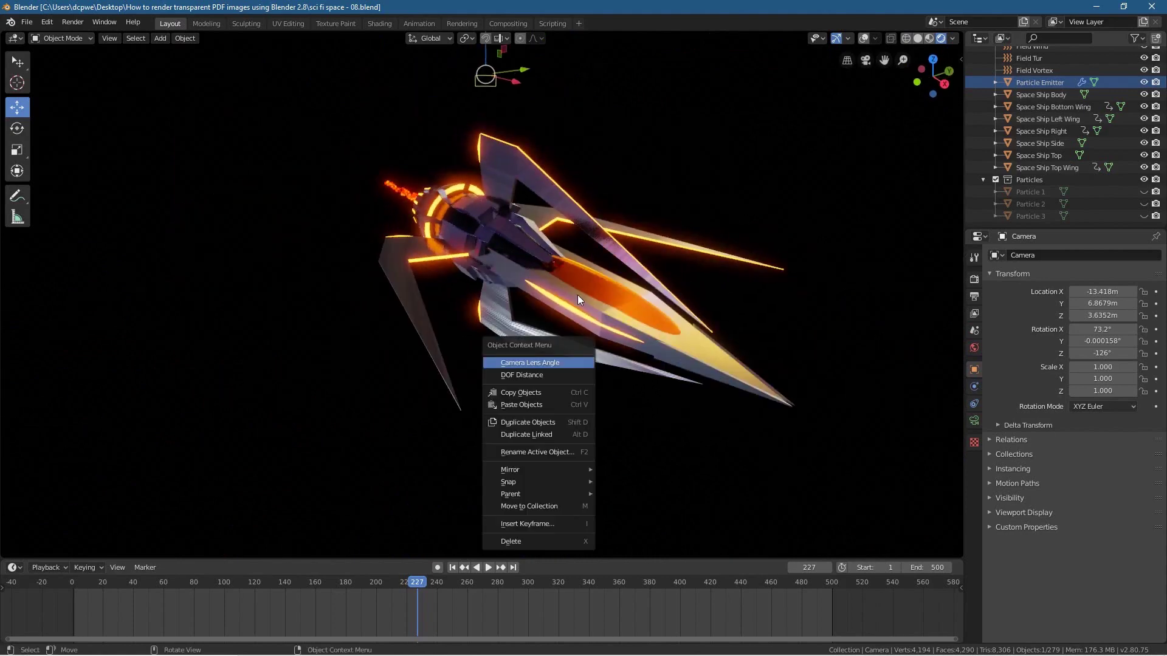
{"action": "middle_click_drag", "start_coordinate": [623, 297], "coordinate": [508, 294]}
{"action": "mouse_move", "coordinate": [421, 580]}
{"action": "left_mouse_down"}
{"action": "mouse_move", "coordinate": [808, 581]}
{"action": "mouse_move", "coordinate": [173, 582]}
{"action": "mouse_move", "coordinate": [765, 580]}
{"action": "mouse_move", "coordinate": [425, 582]}
{"action": "mouse_move", "coordinate": [438, 582]}
{"action": "left_mouse_up"}
{"action": "key", "text": "space"}
{"action": "key", "text": "space"}
{"action": "middle_click_drag", "start_coordinate": [487, 438], "coordinate": [513, 446]}
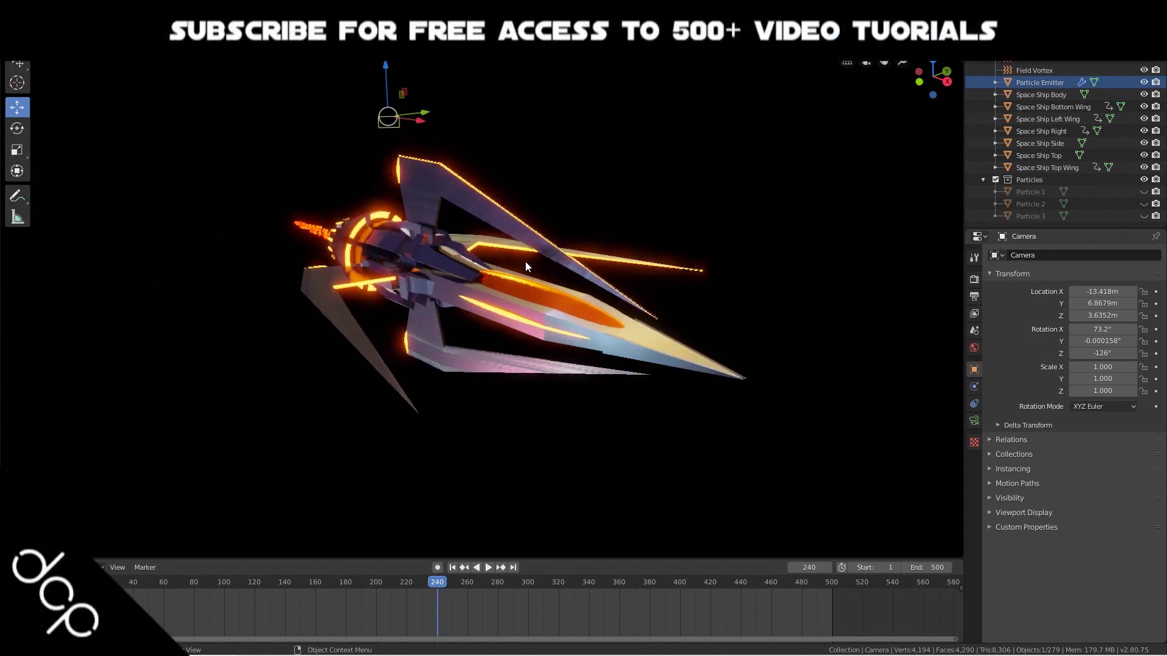
- Align the camera to the view, move it closer to the ship, and render frame 240
{"action": "key", "text": "ctrl+alt+KP_0"}
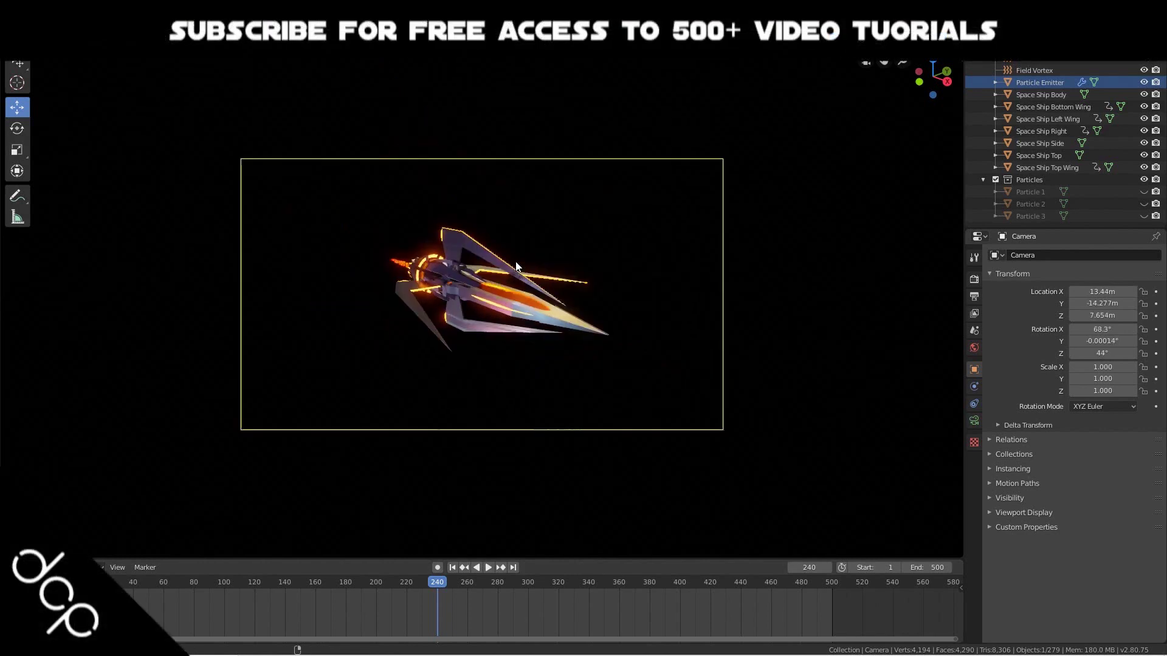
{"action": "key", "text": "shift+grave"}
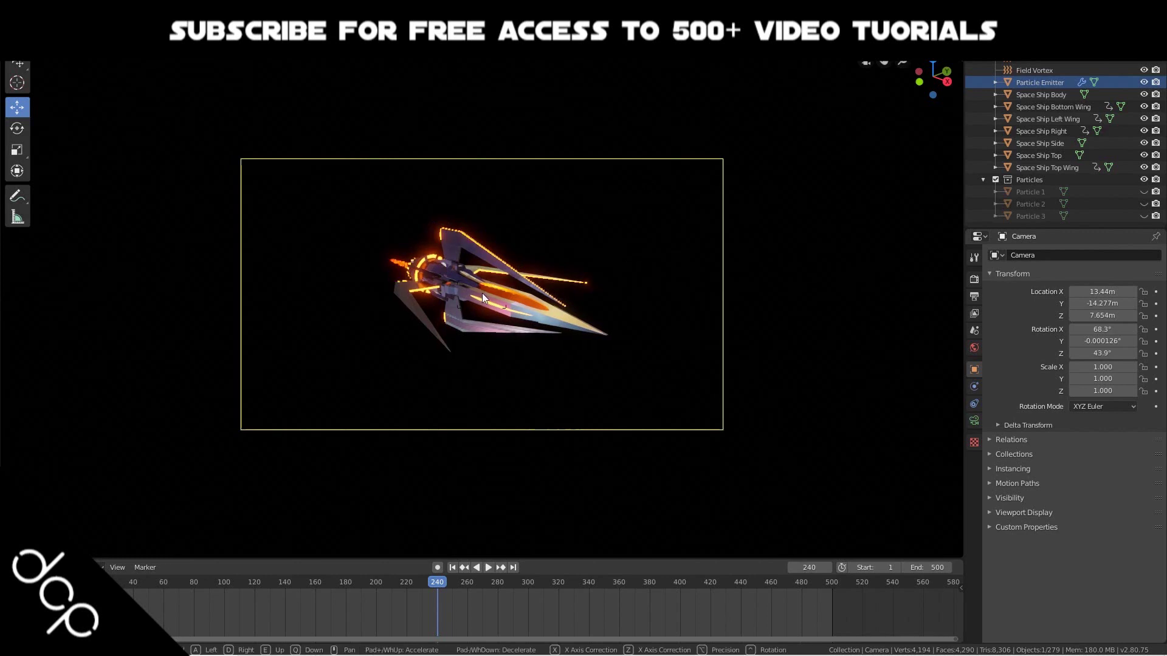
{"action": "key", "text": "w"}
{"action": "left_click", "coordinate": [483, 293]}
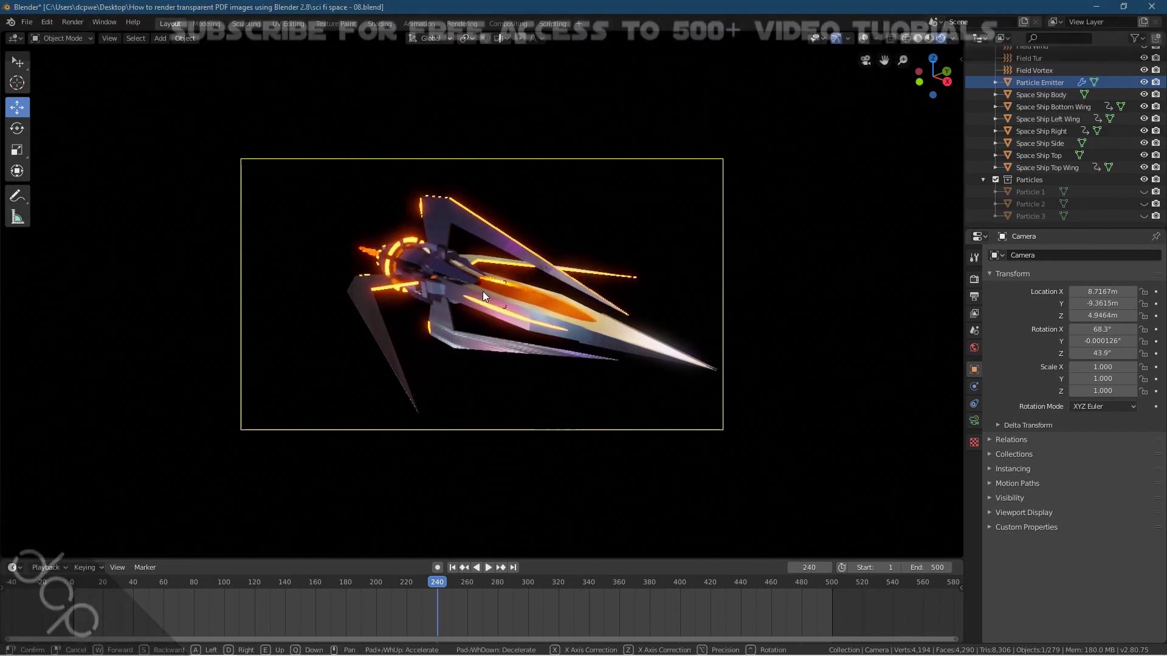
{"action": "key", "text": "g"}
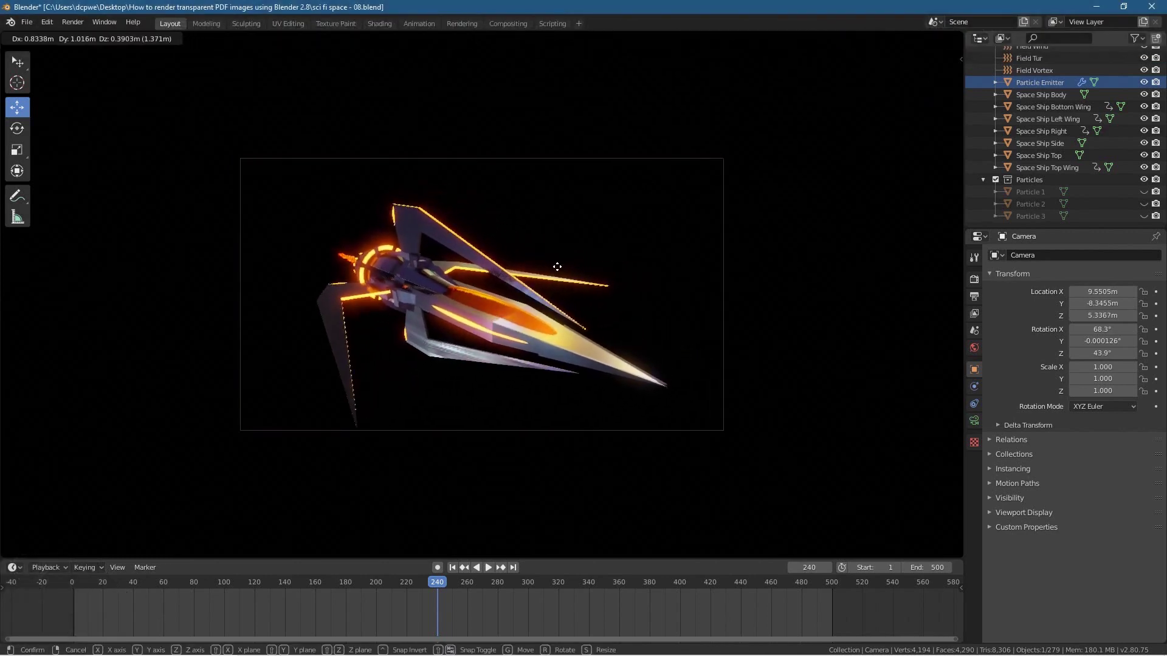
{"action": "left_click", "coordinate": [538, 190]}
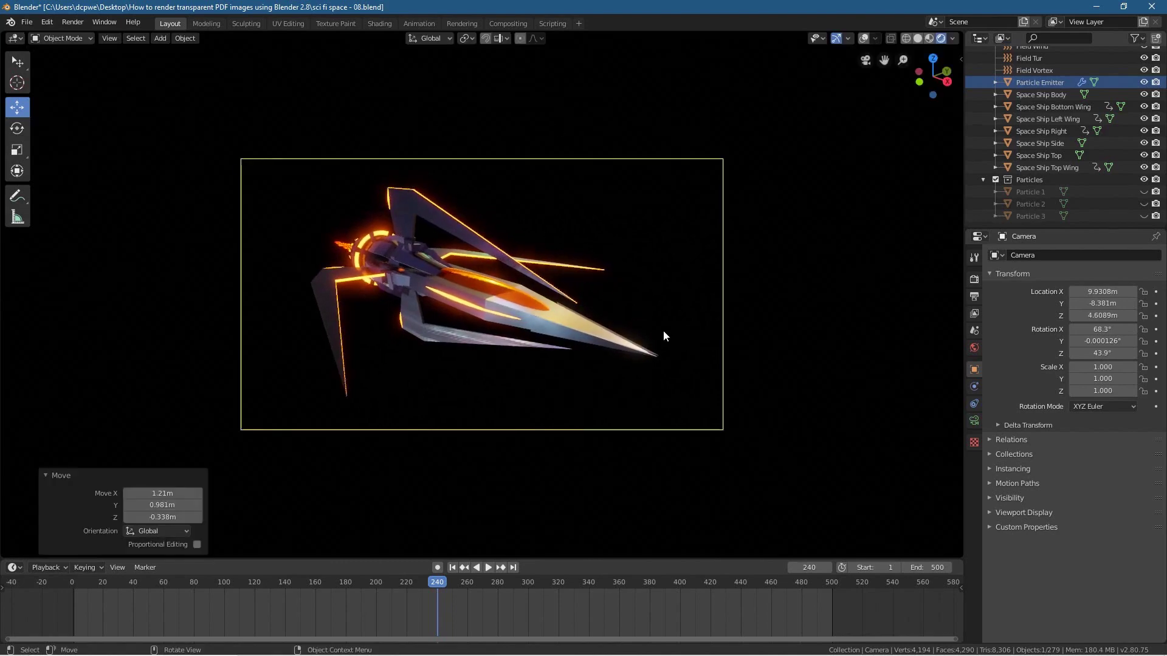
{"action": "key", "text": "F12"}
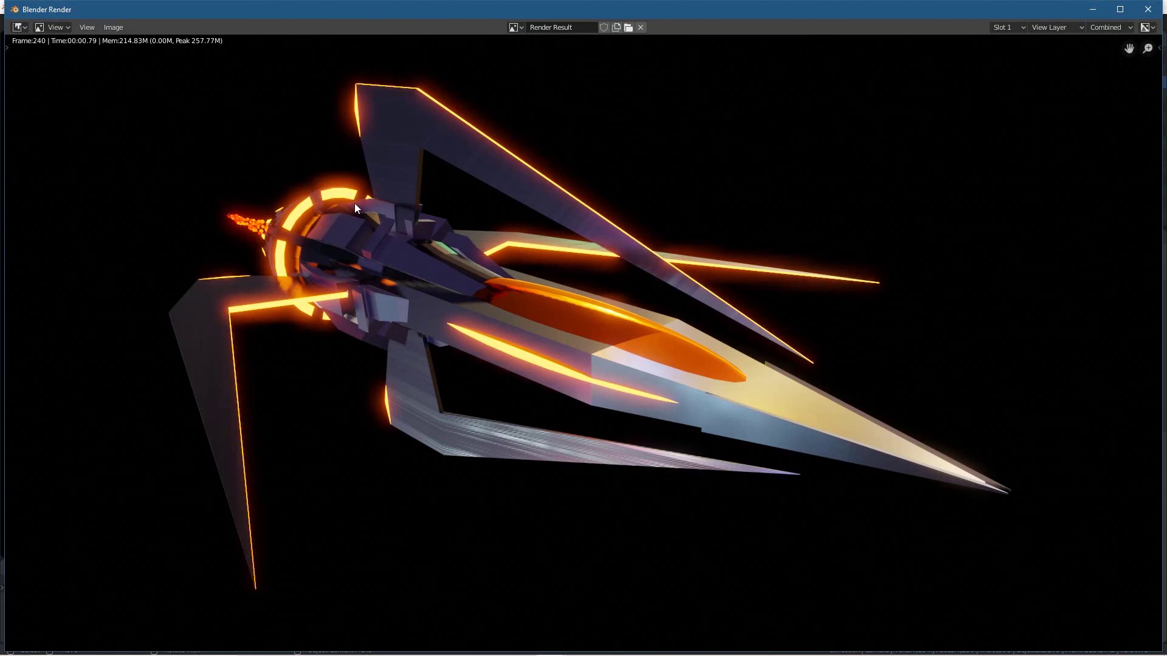
- Close the test render and tick Transparent under Film in Render Properties
{"action": "left_click", "coordinate": [1147, 9]}
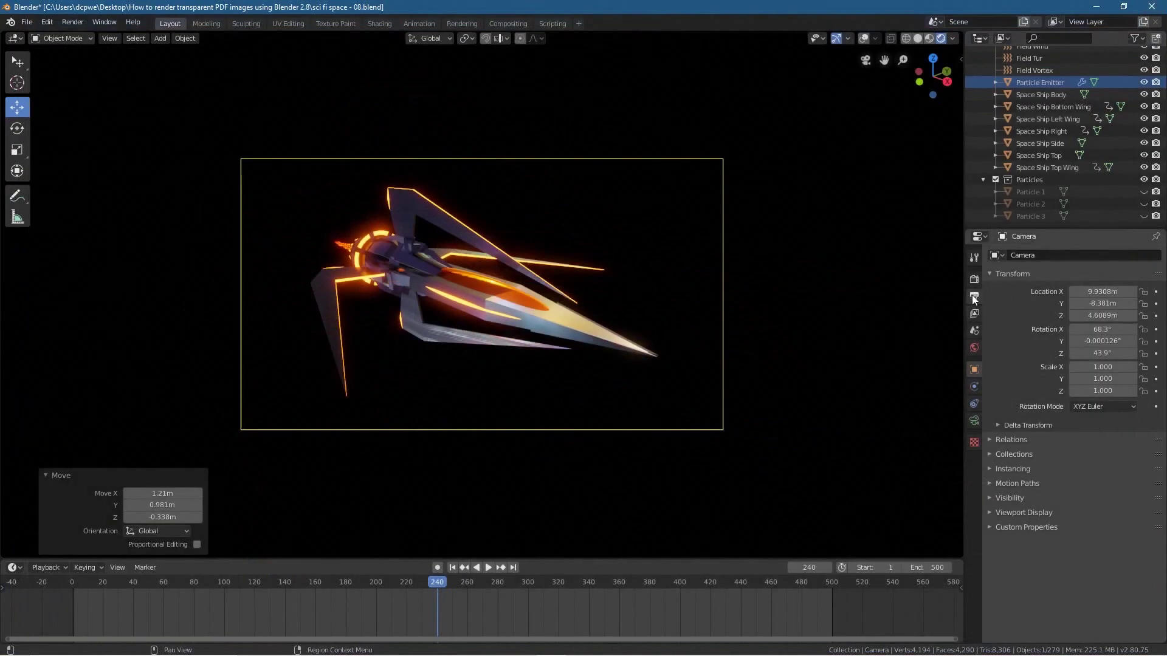
{"action": "left_click", "coordinate": [383, 23]}
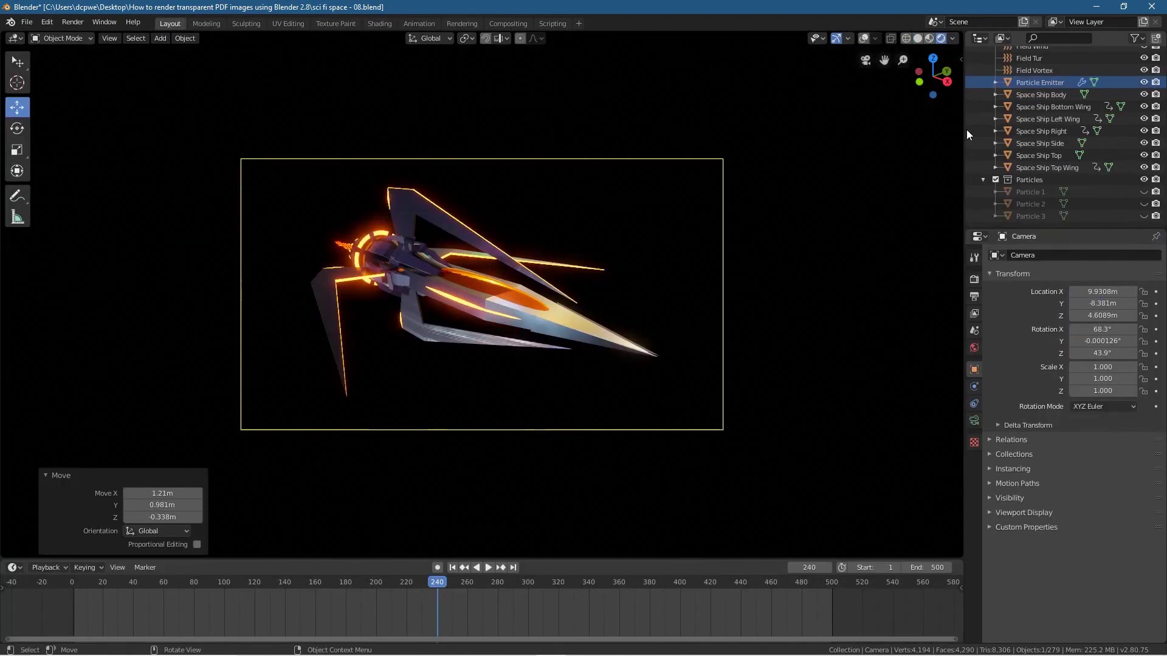
{"action": "left_click", "coordinate": [973, 279]}
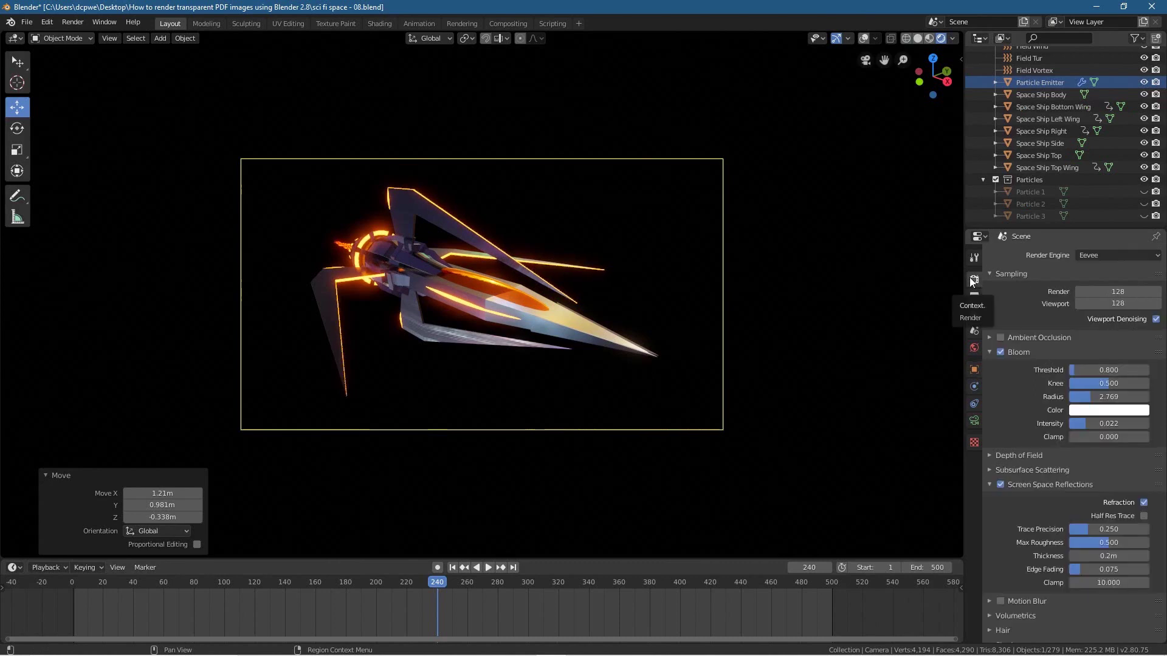
{"action": "scroll", "coordinate": [1034, 584], "scroll_direction": "down", "scroll_amount": 3}
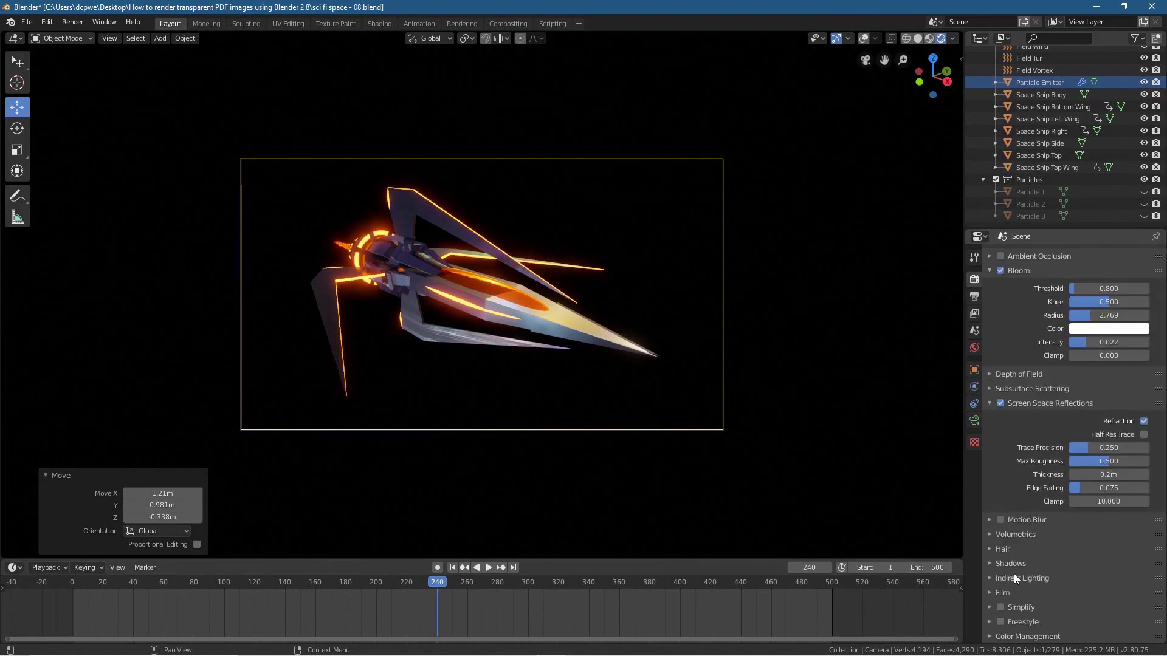
{"action": "left_click", "coordinate": [1011, 592]}
{"action": "scroll", "coordinate": [1001, 593], "scroll_direction": "down", "scroll_amount": 2}
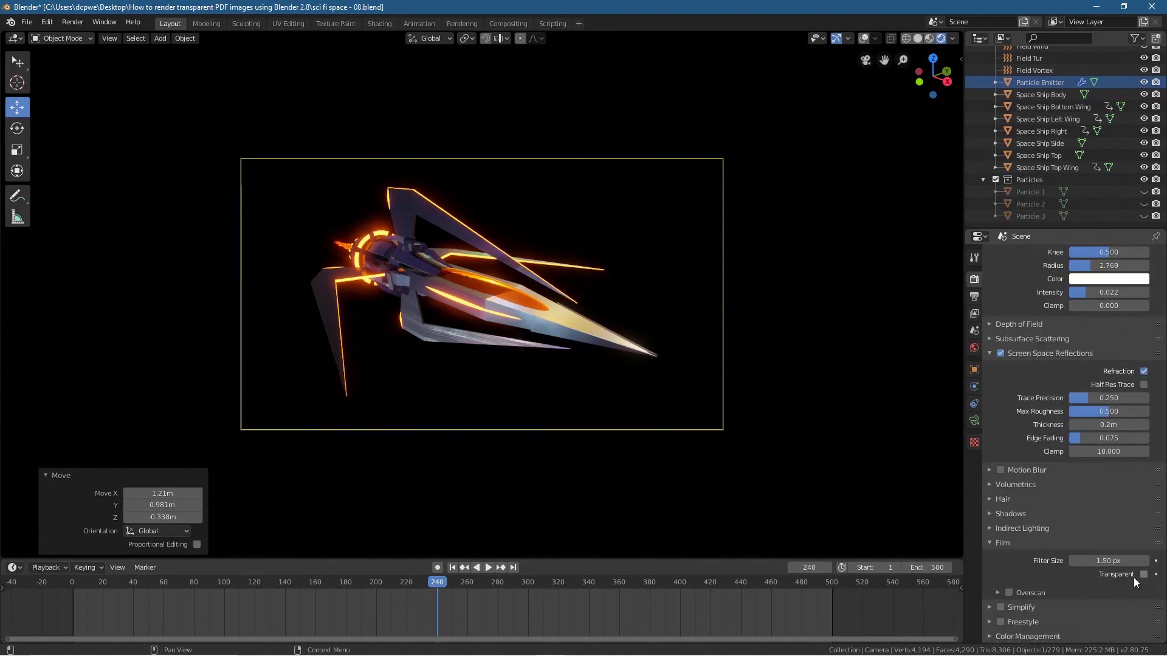
{"action": "left_click", "coordinate": [1143, 575]}
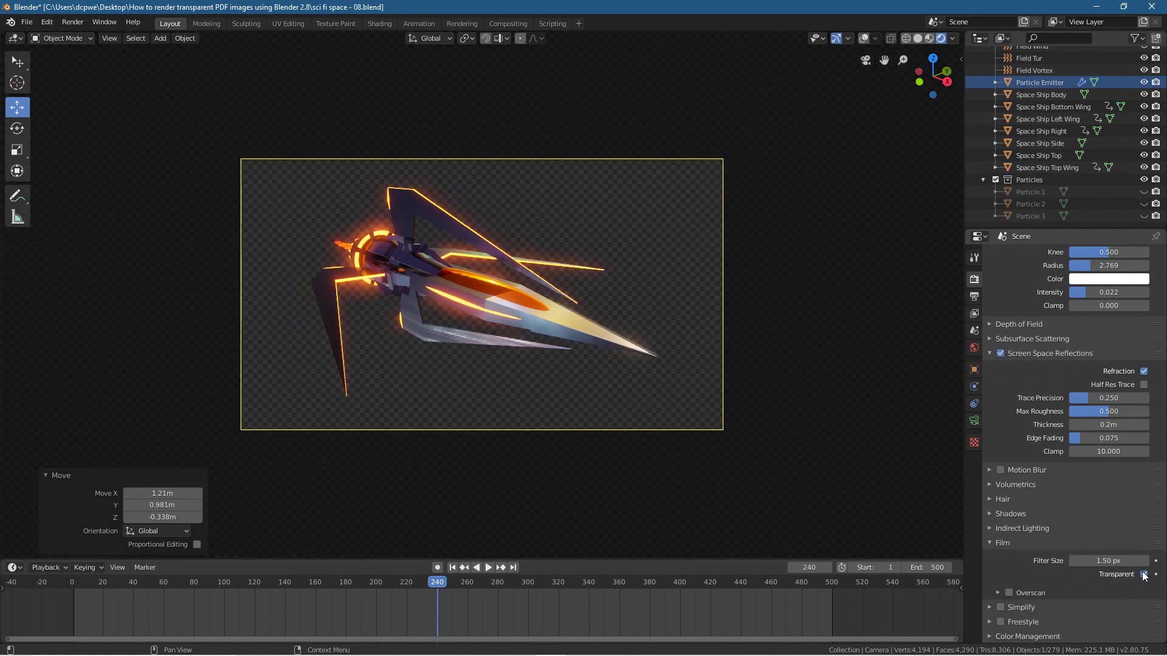
{"action": "left_click", "coordinate": [973, 295]}
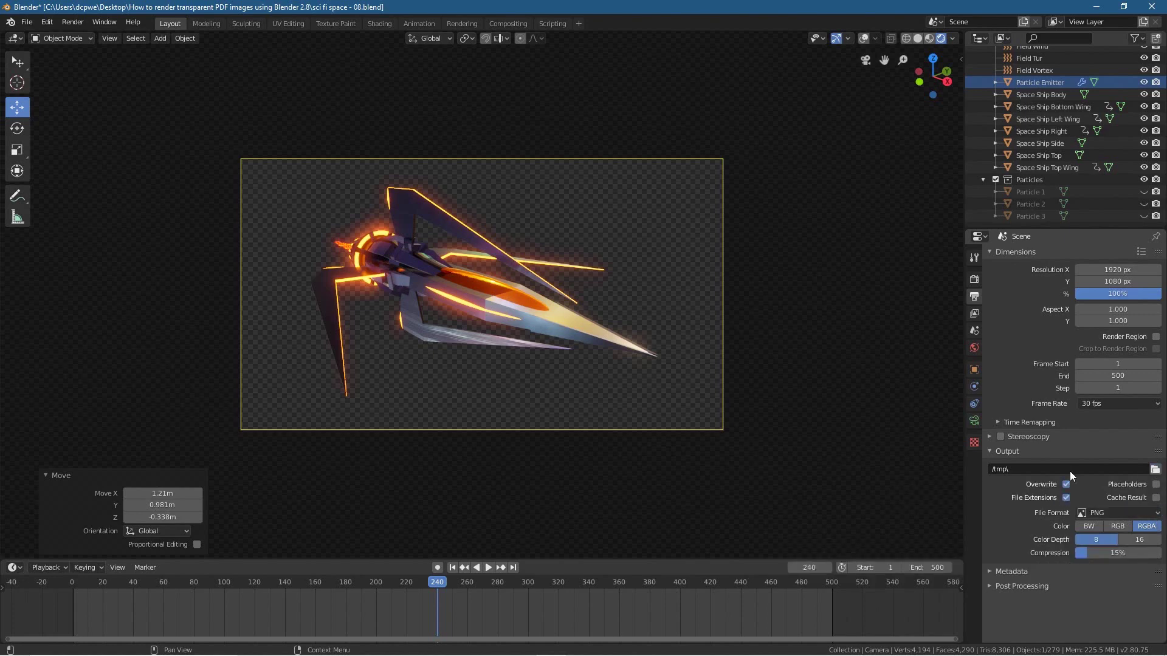
- Render frame 240 again with the transparent background
{"action": "key", "text": "F12"}
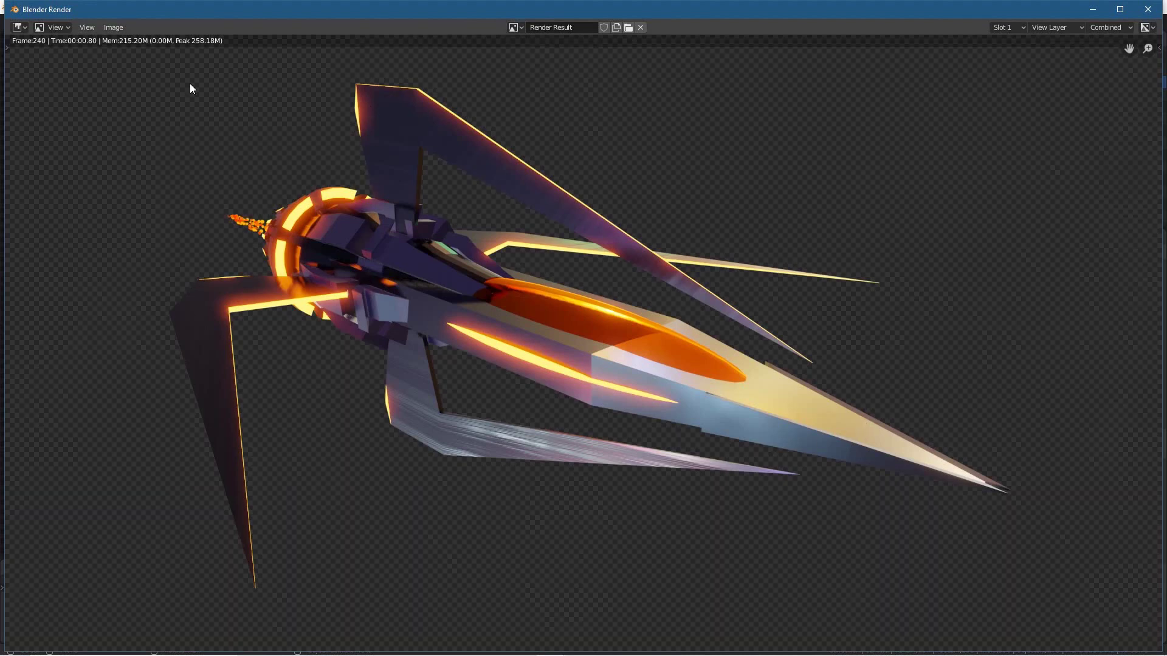
- Save the render as 'transparent test - 01.png' and close the render window
{"action": "left_click", "coordinate": [114, 28]}
{"action": "left_click", "coordinate": [140, 111]}
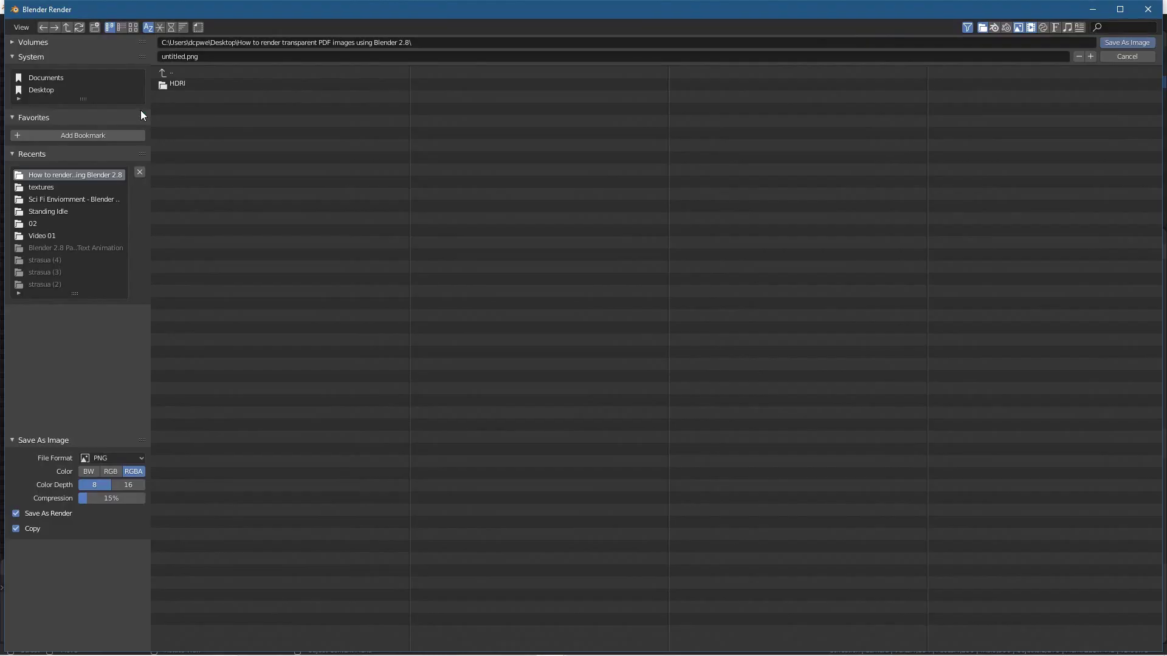
{"action": "left_click", "coordinate": [267, 57]}
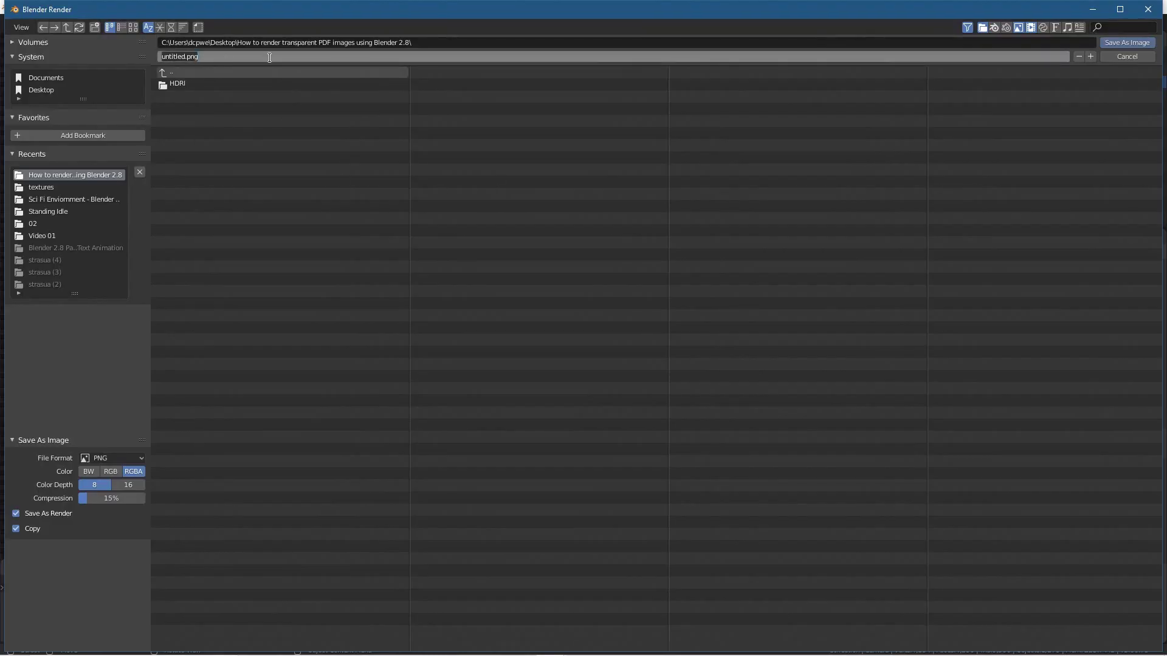
{"action": "type", "text": "transparent test - 01"}
{"action": "left_click", "coordinate": [848, 156]}
{"action": "left_click", "coordinate": [1128, 43]}
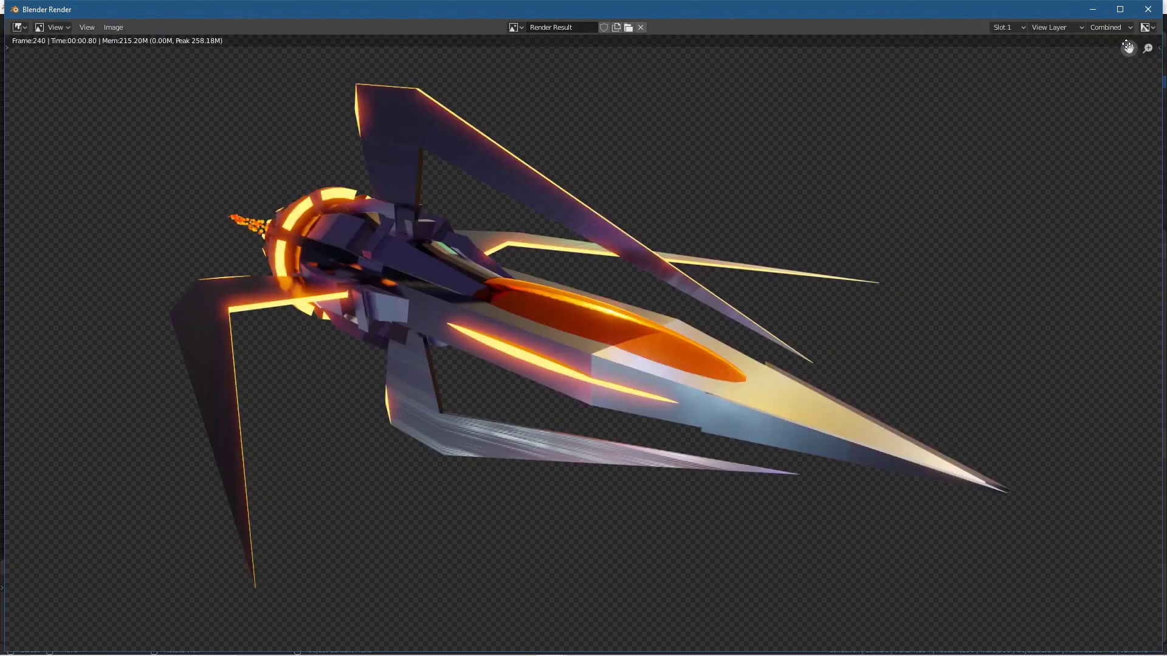
{"action": "left_click", "coordinate": [1146, 8]}
- Open transparent test - 01.png in Photos to check its transparent background, then close it
{"action": "left_click", "coordinate": [1097, 8]}
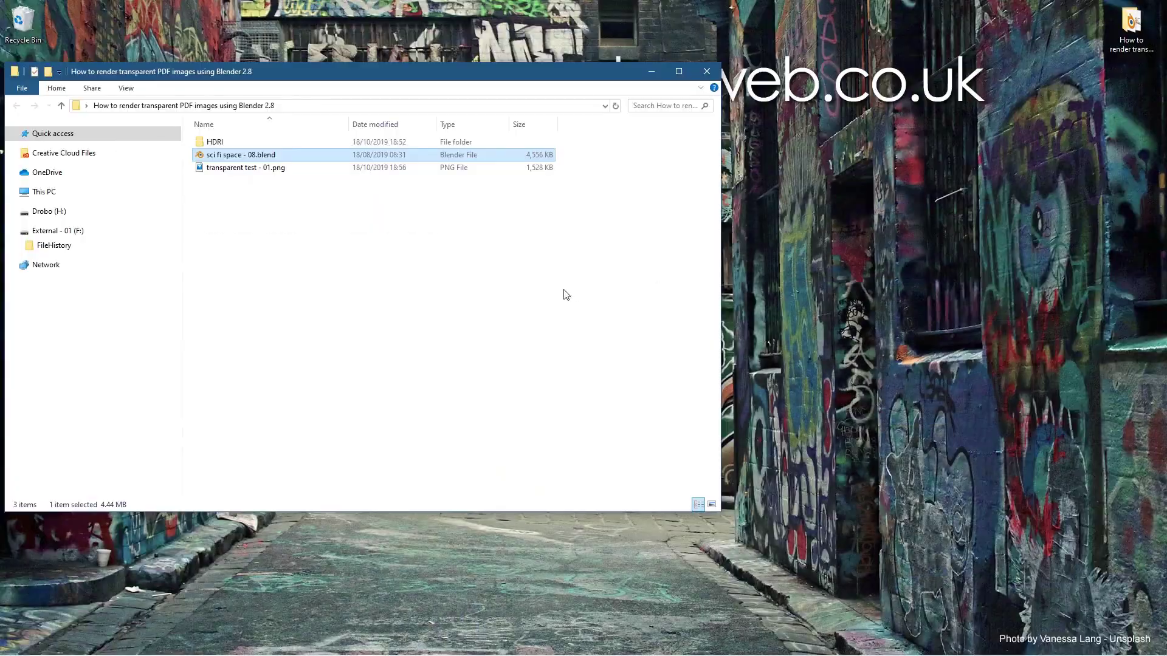
{"action": "double_click", "coordinate": [256, 169]}
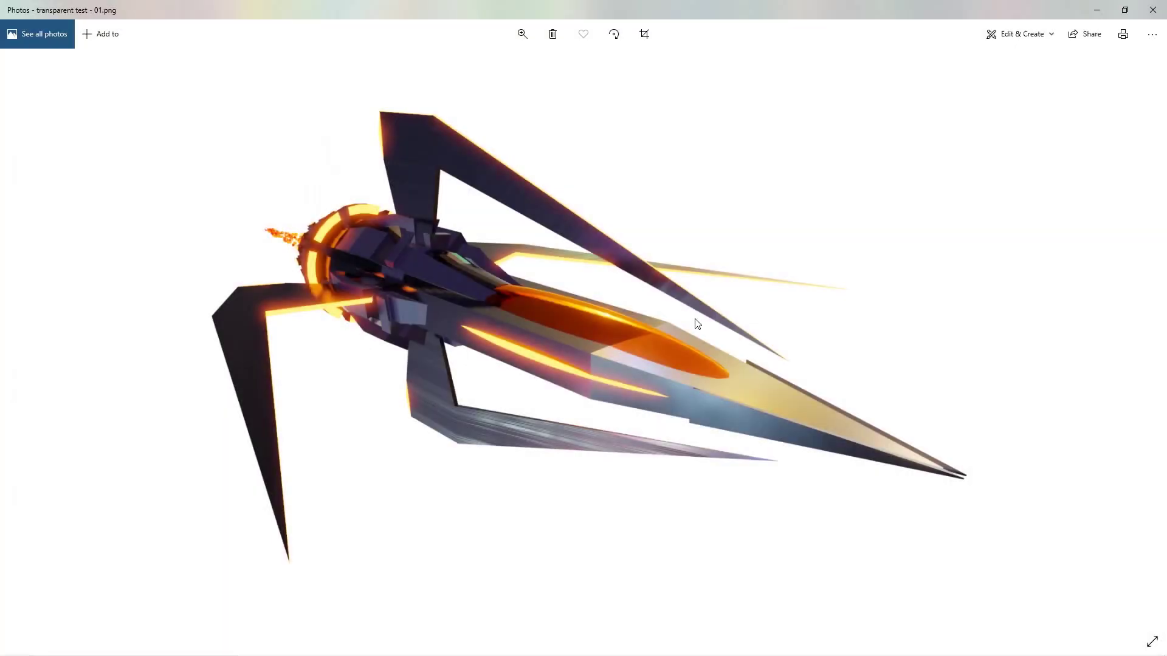
{"action": "left_click", "coordinate": [1153, 10]}
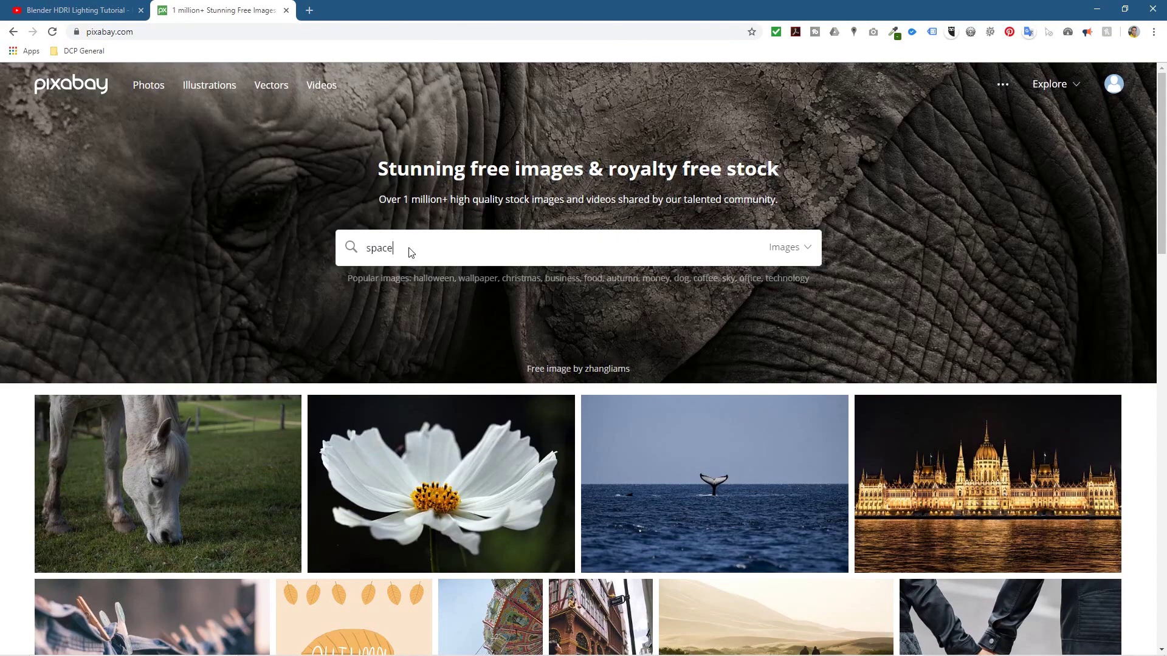
- Search Pixabay for 'space' and download the Milky Way photo at 6070×3414
{"action": "key", "text": "Return"}
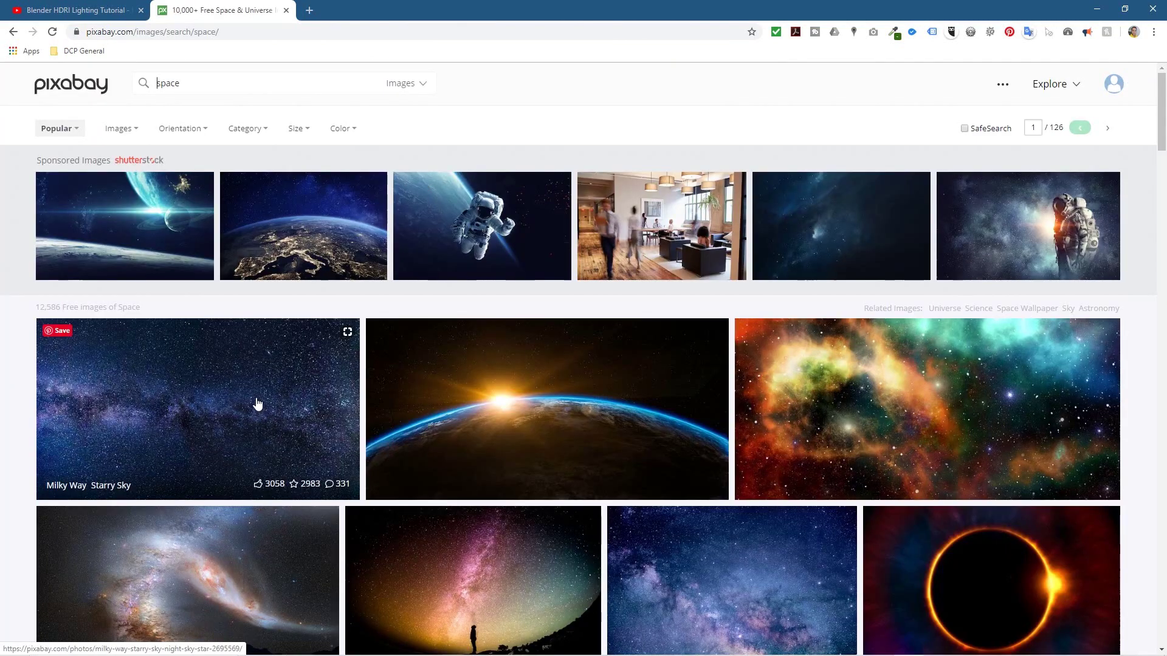
{"action": "left_click", "coordinate": [227, 369]}
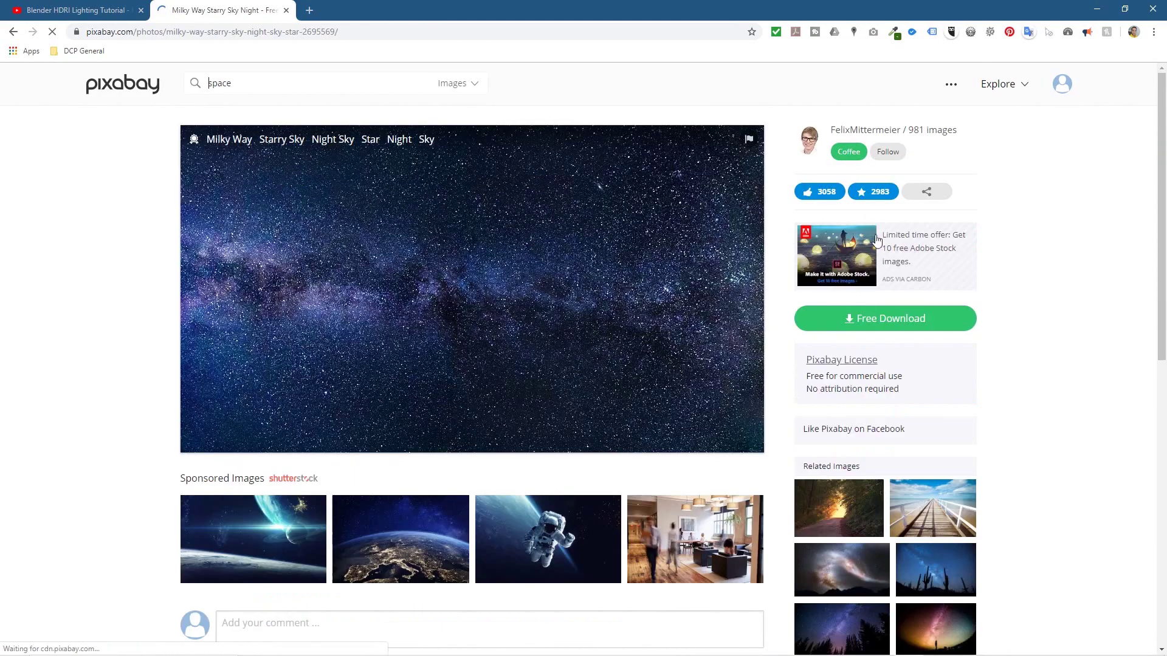
{"action": "left_click", "coordinate": [892, 327]}
{"action": "left_click", "coordinate": [845, 410]}
{"action": "left_click", "coordinate": [843, 437]}
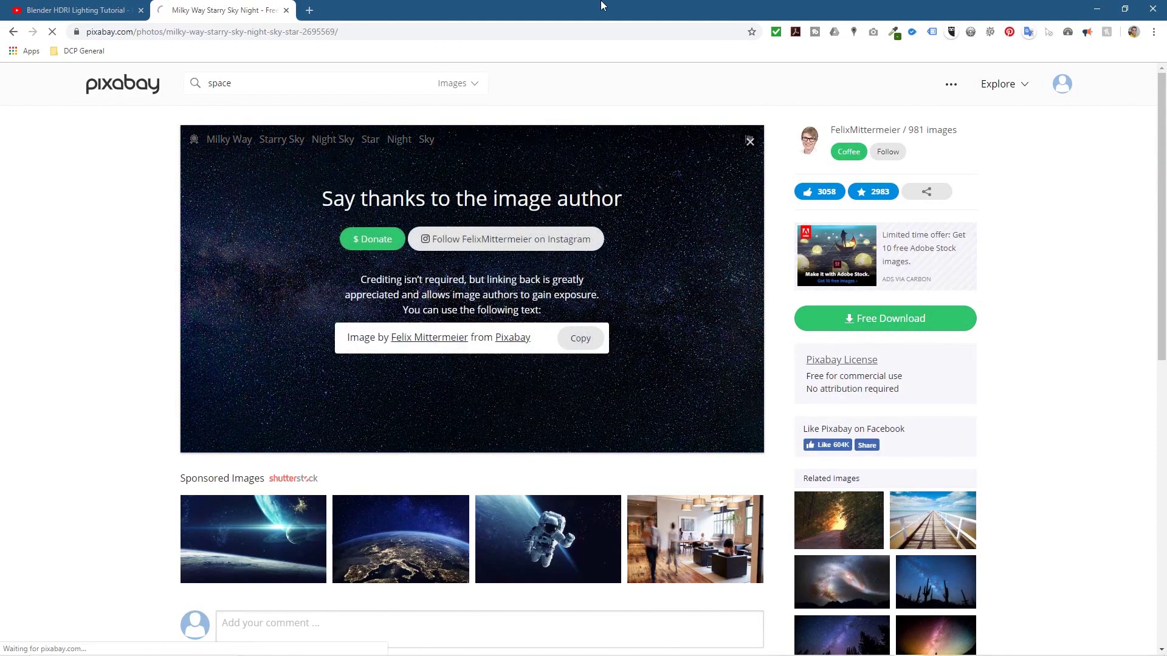
- Move milky-way-2695569.jpg into the project folder and close the Pixabay page
{"action": "left_click_drag", "start_coordinate": [971, 9], "coordinate": [972, 54]}
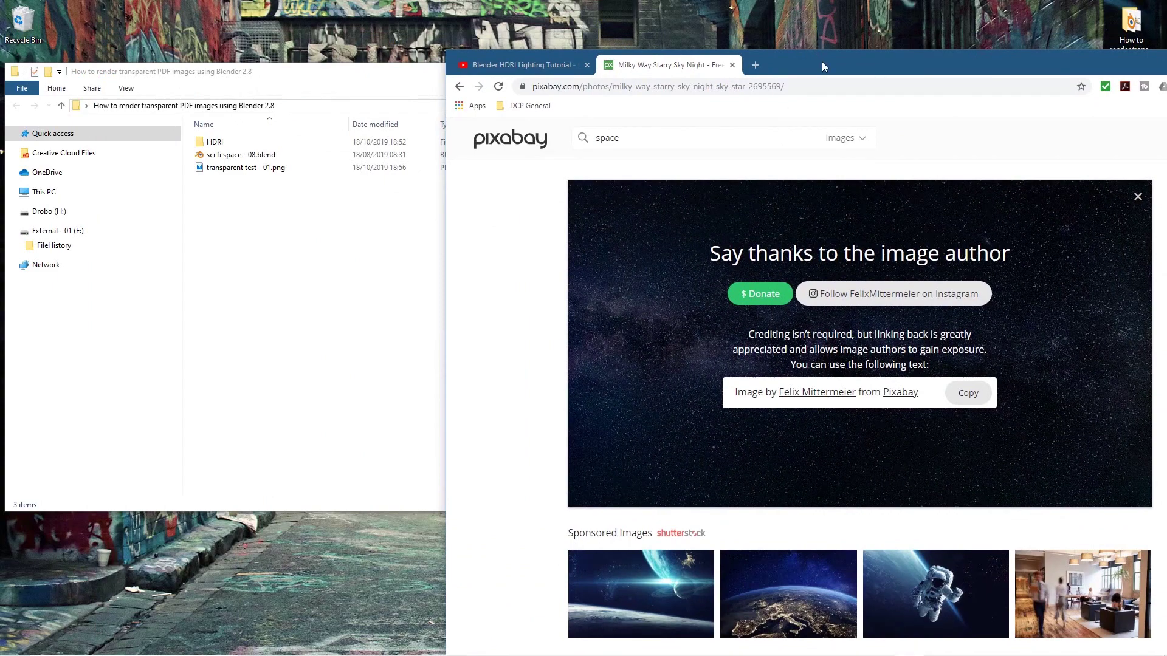
{"action": "left_click_drag", "start_coordinate": [822, 66], "coordinate": [953, 19]}
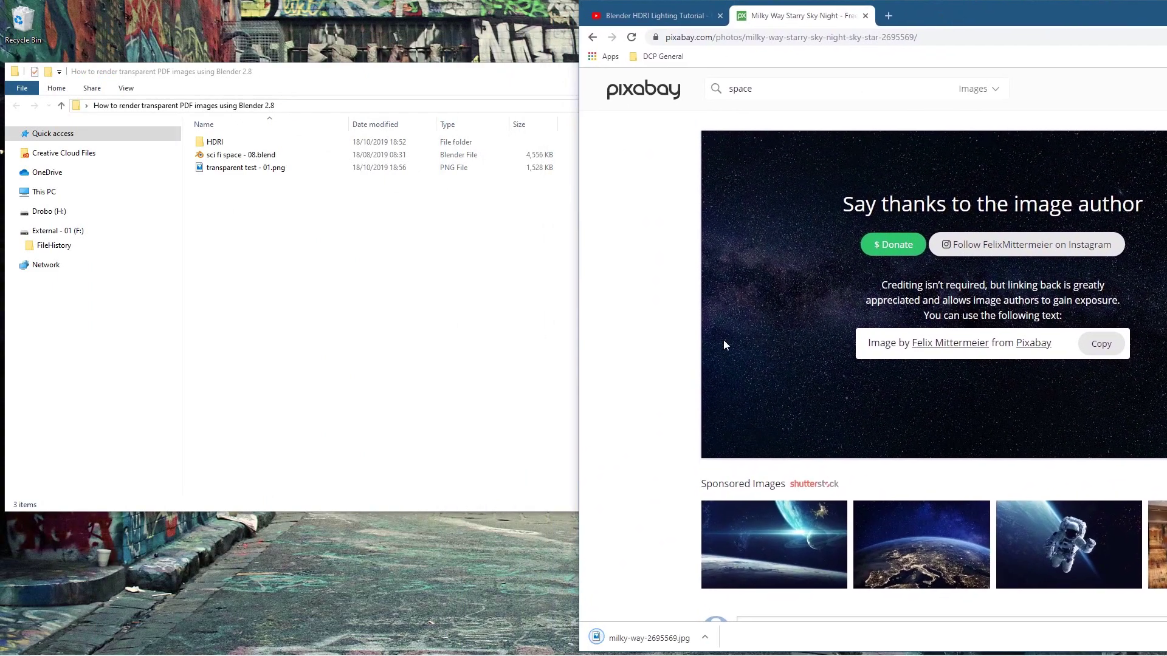
{"action": "left_click_drag", "start_coordinate": [665, 638], "coordinate": [316, 333]}
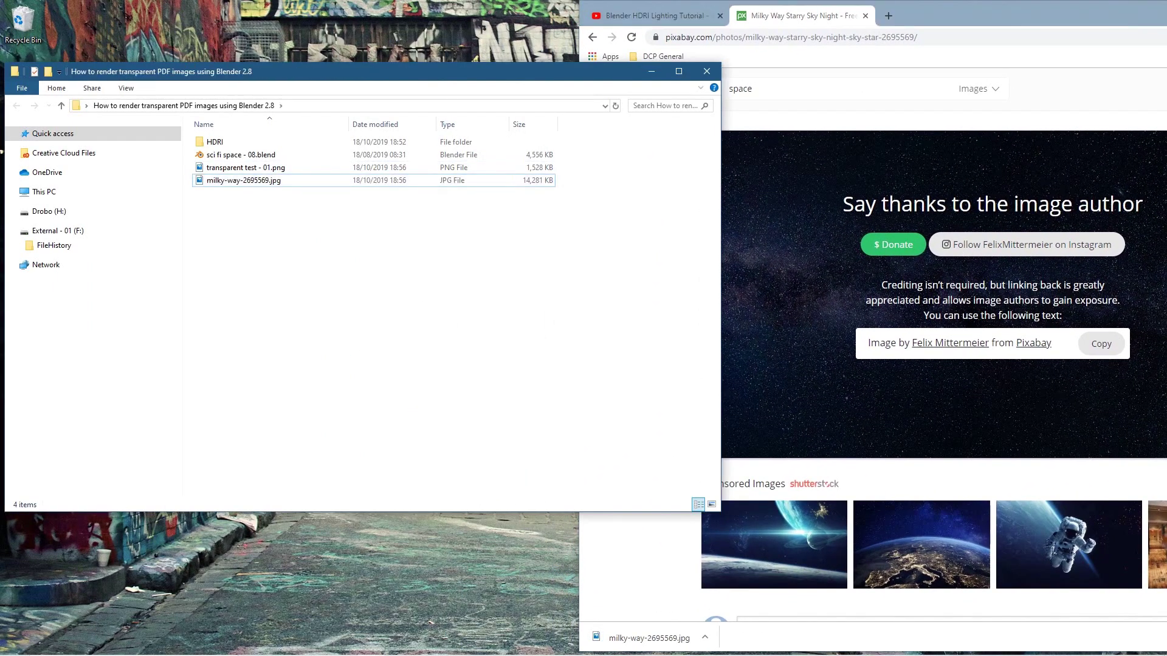
{"action": "left_click", "coordinate": [866, 15]}
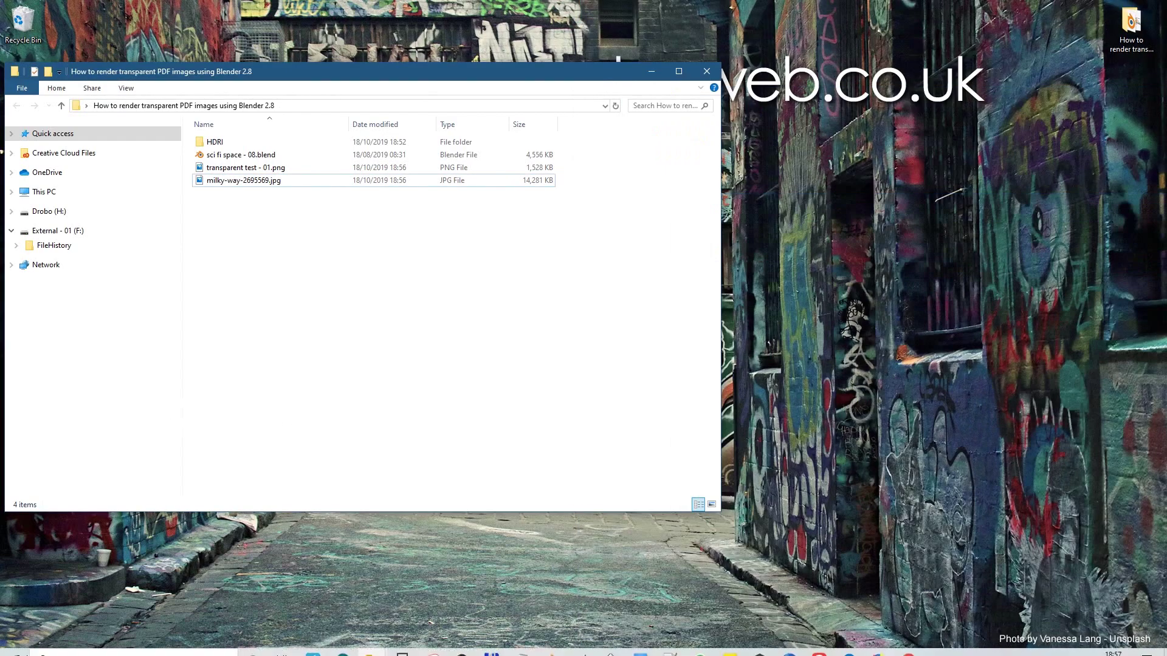
{"action": "key", "text": "super"}
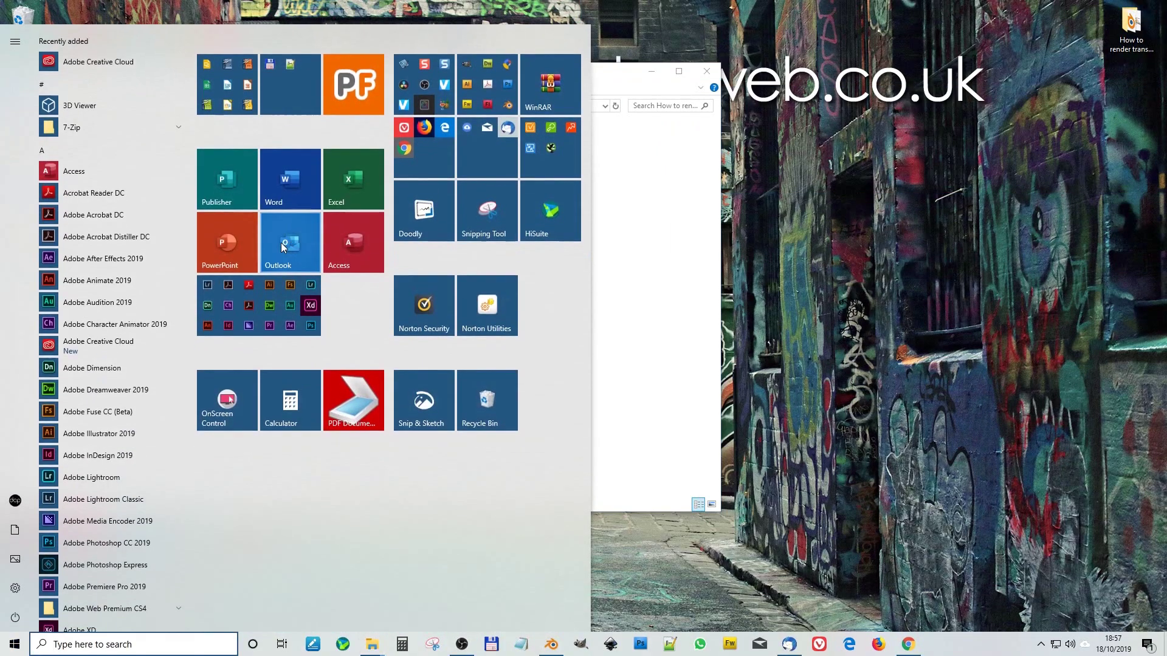
- Launch Photoshop CC from the Adobe group in the Start menu and move the project folder aside
{"action": "left_click", "coordinate": [260, 306]}
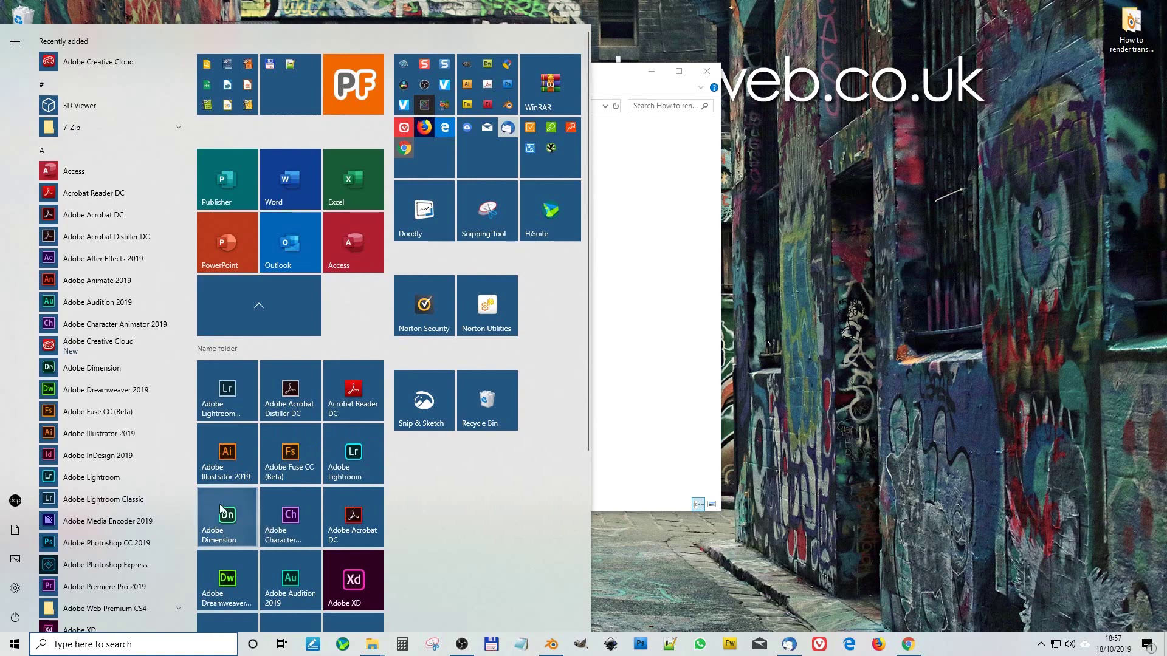
{"action": "scroll", "coordinate": [265, 464], "scroll_direction": "down", "scroll_amount": 4}
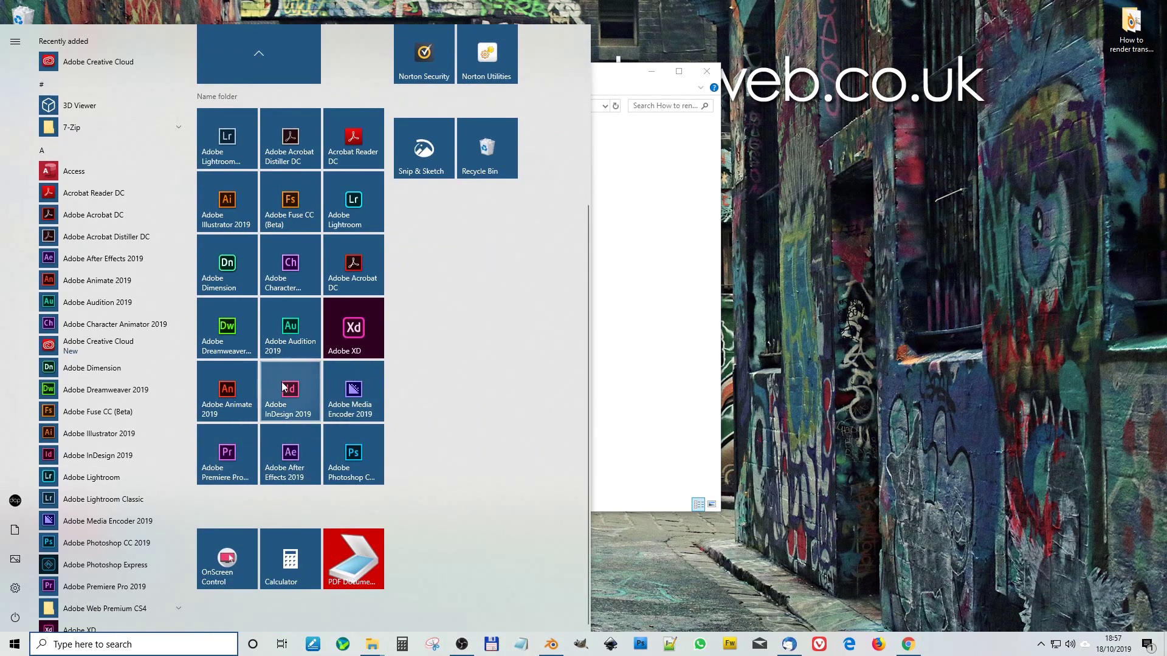
{"action": "left_click", "coordinate": [344, 475]}
{"action": "left_click_drag", "start_coordinate": [486, 76], "coordinate": [671, 88]}
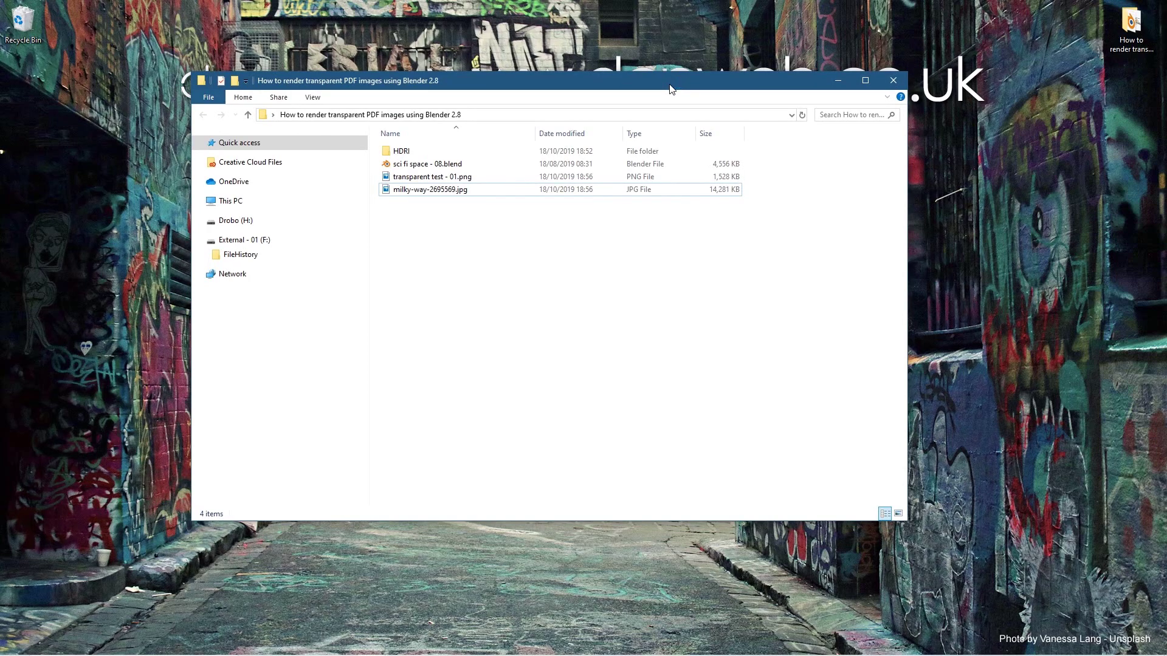
{"action": "left_click_drag", "start_coordinate": [671, 88], "coordinate": [1164, 654]}
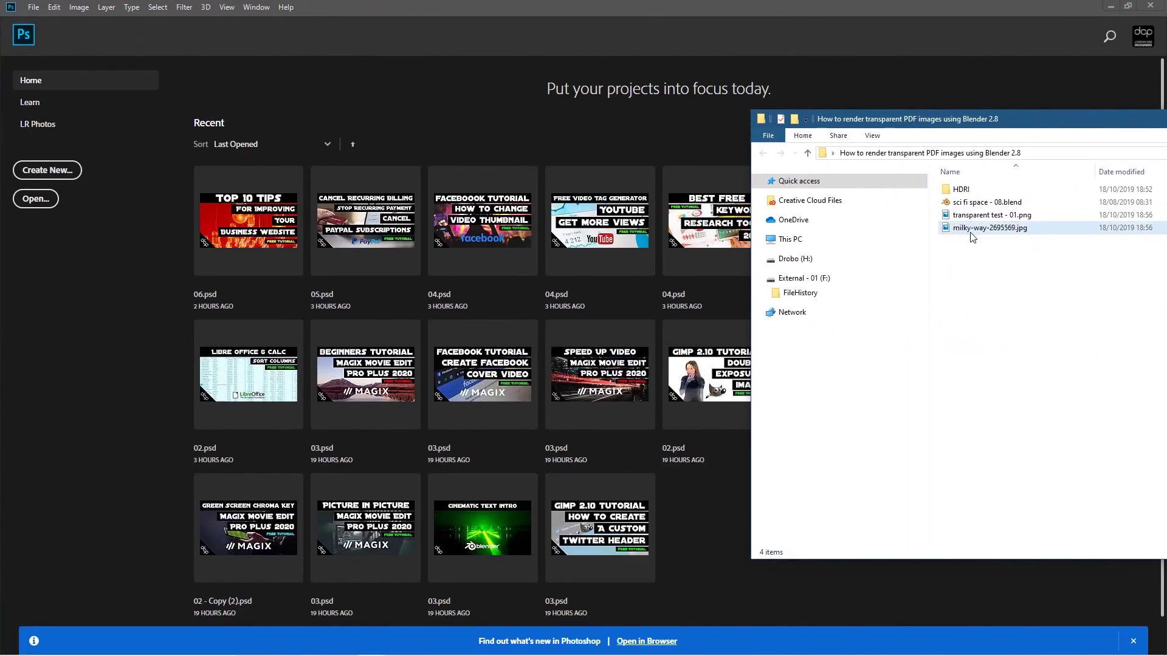
- Open the Milky Way JPG, place transparent test - 01.png over it as a layer, then minimise
{"action": "left_click_drag", "start_coordinate": [973, 237], "coordinate": [553, 135]}
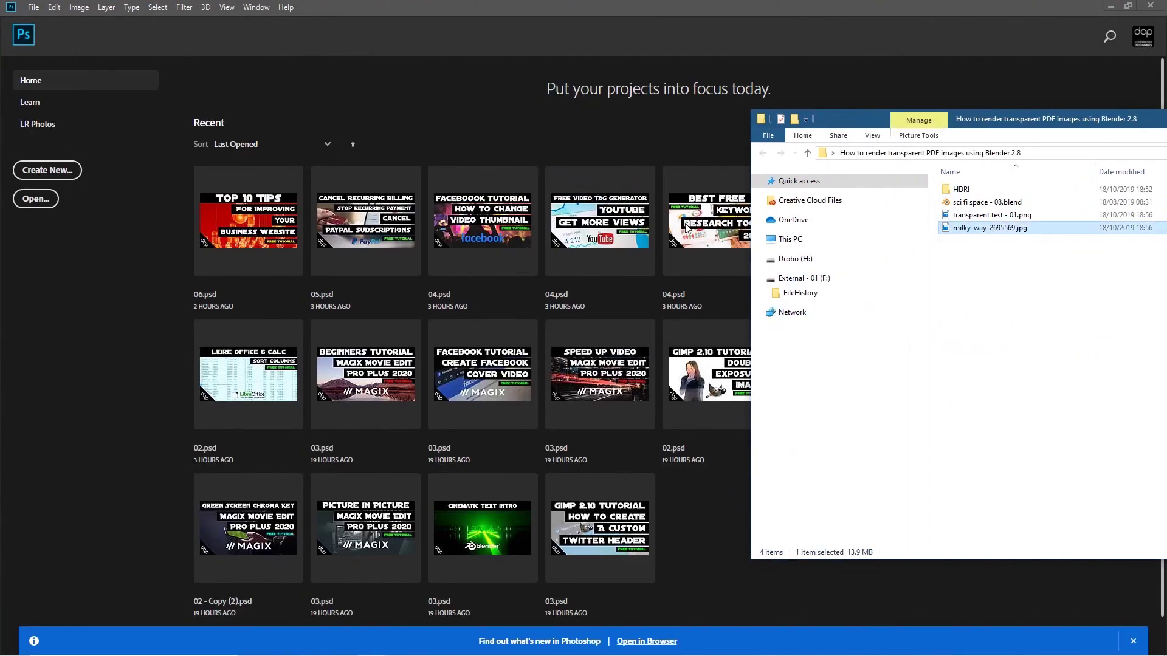
{"action": "left_click_drag", "start_coordinate": [970, 233], "coordinate": [754, 578]}
{"action": "left_click", "coordinate": [970, 216]}
{"action": "left_click_drag", "start_coordinate": [971, 222], "coordinate": [420, 344]}
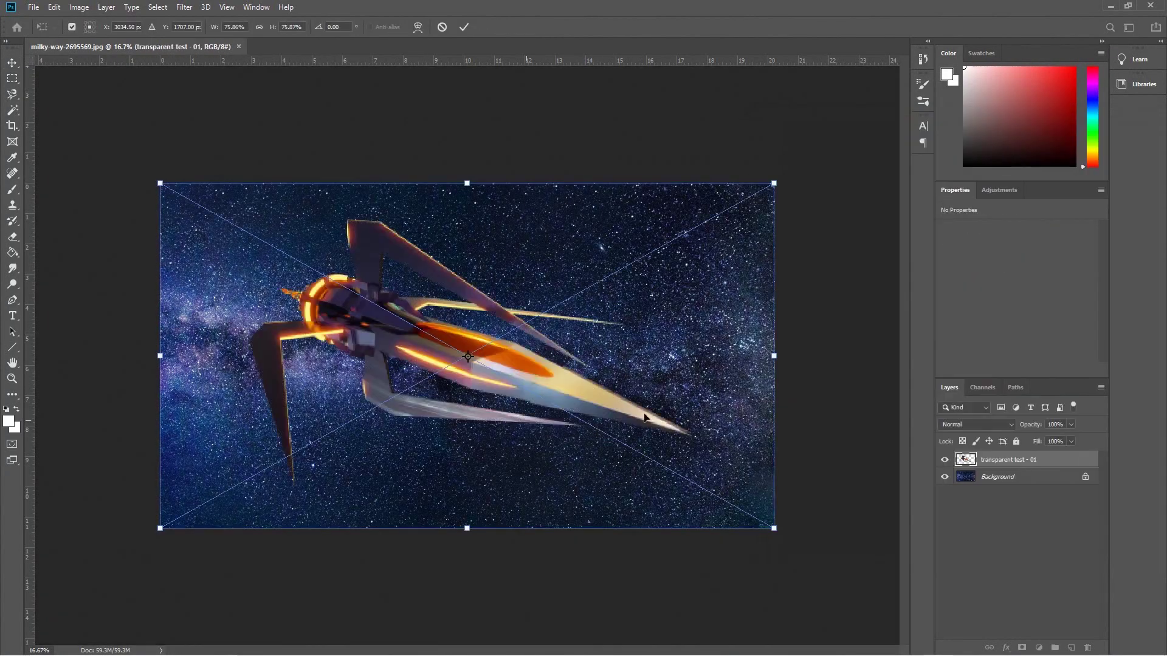
{"action": "key", "text": "Return"}
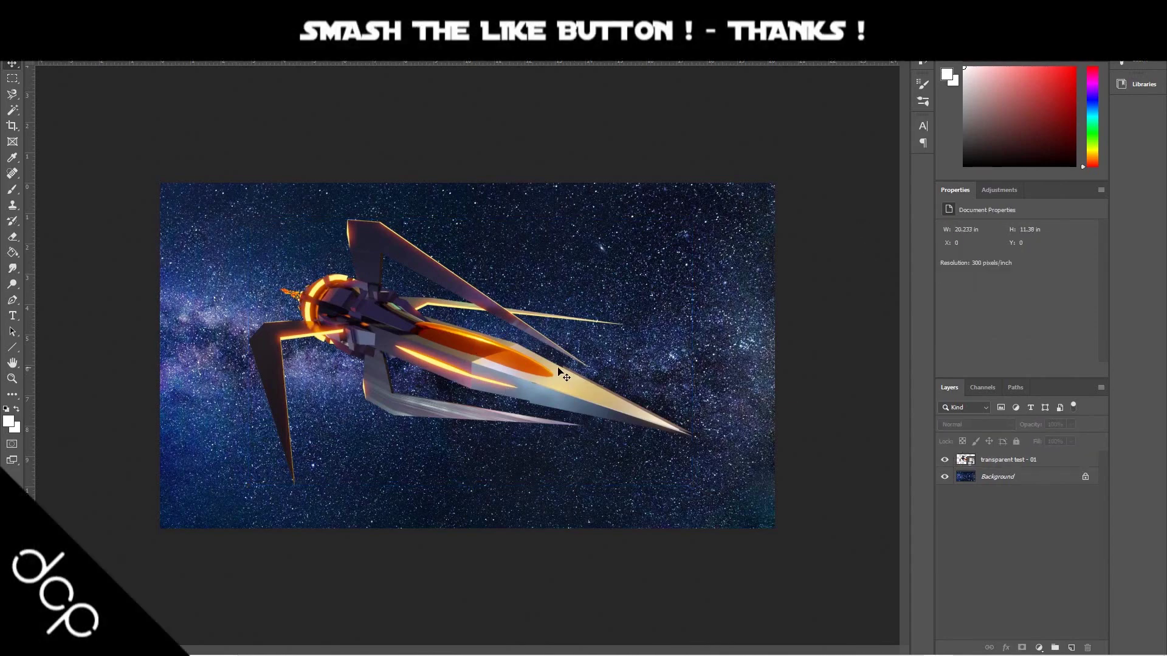
{"action": "scroll", "coordinate": [515, 375], "scroll_direction": "up", "scroll_amount": 3, "text": "alt"}
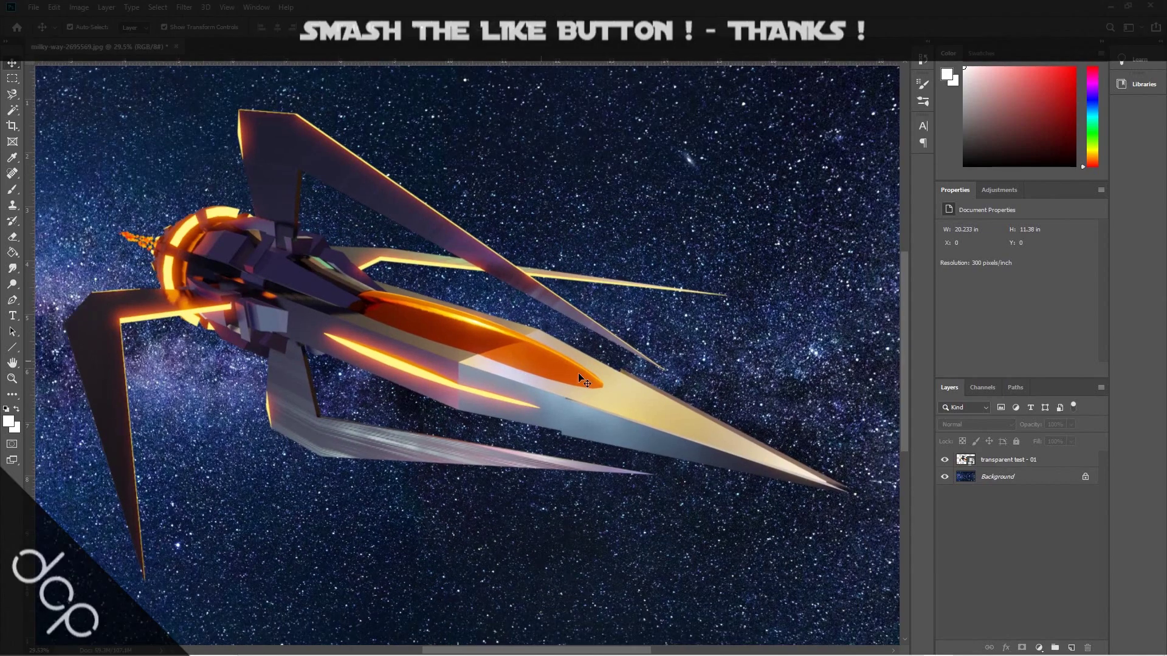
{"action": "scroll", "coordinate": [389, 384], "scroll_direction": "down", "scroll_amount": 1, "text": "alt"}
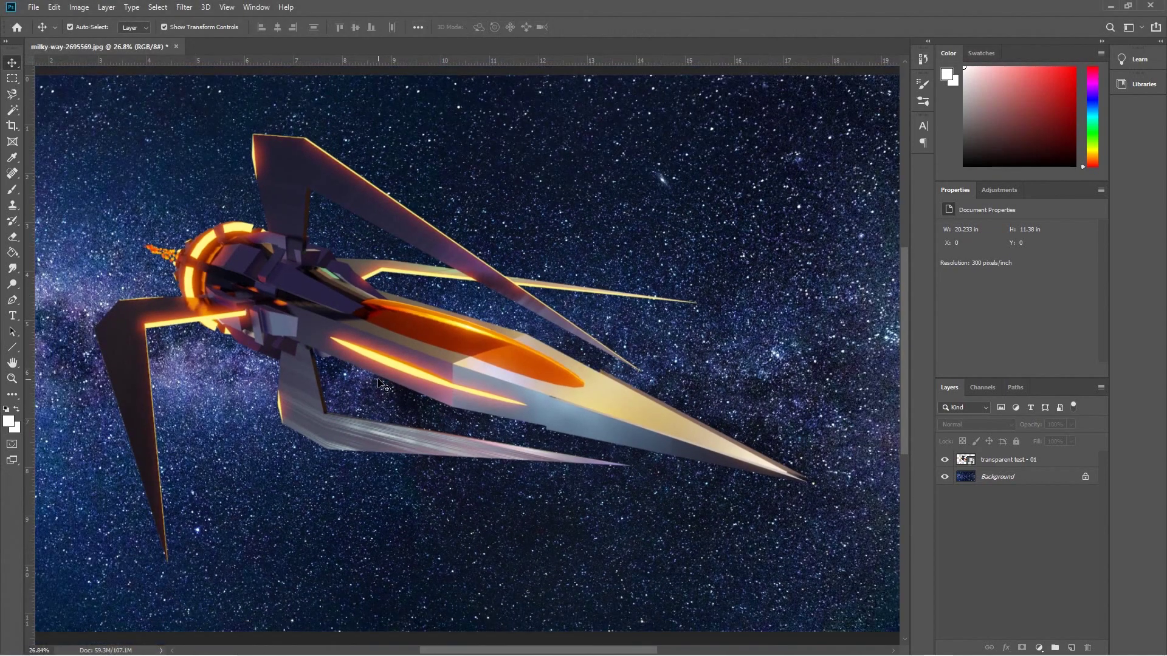
{"action": "scroll", "coordinate": [379, 384], "scroll_direction": "down", "scroll_amount": 1, "text": "alt"}
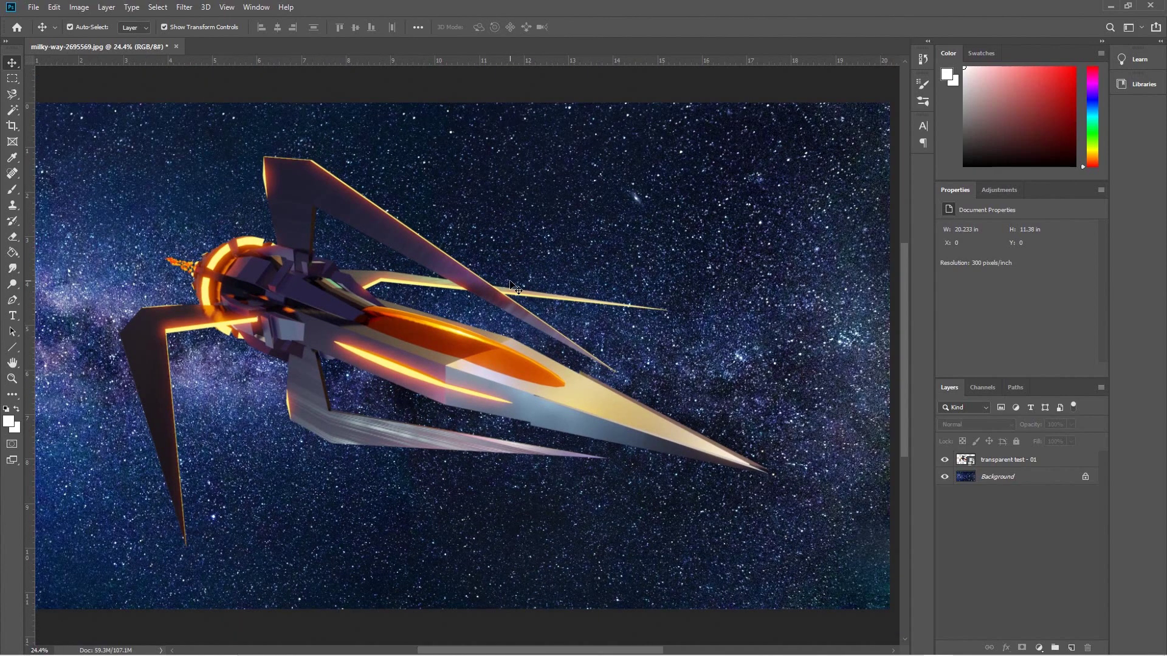
{"action": "left_click", "coordinate": [1111, 5]}
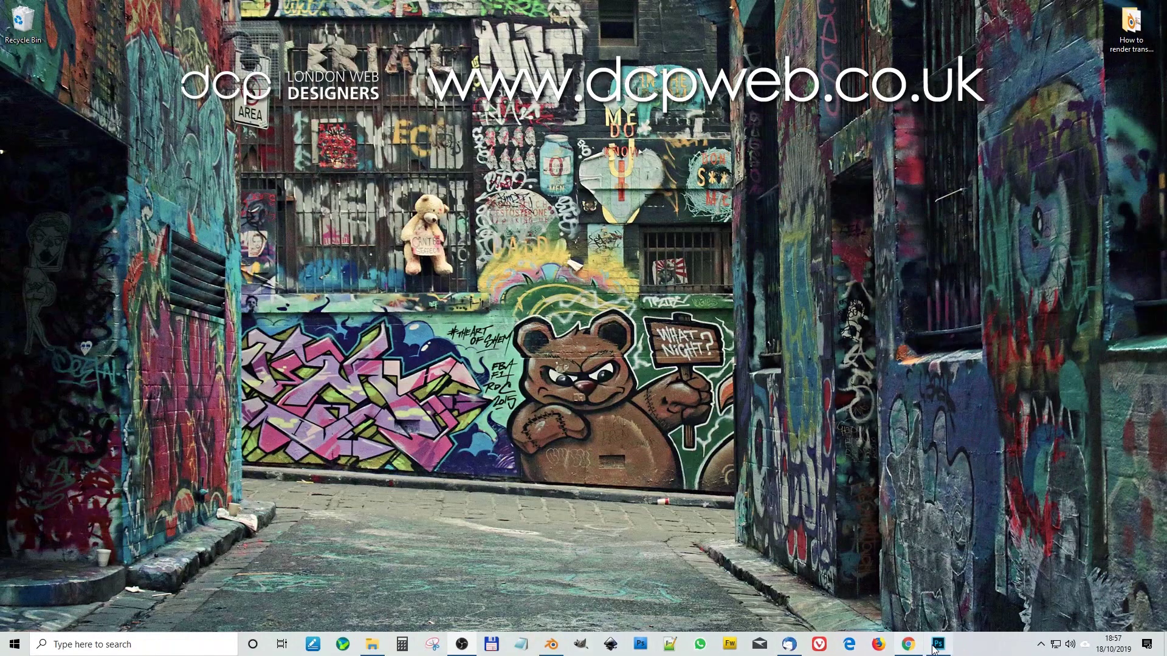
- Bring Blender forward and play the ship's animation, stopping at frame 284
{"action": "mouse_move", "coordinate": [764, 649]}
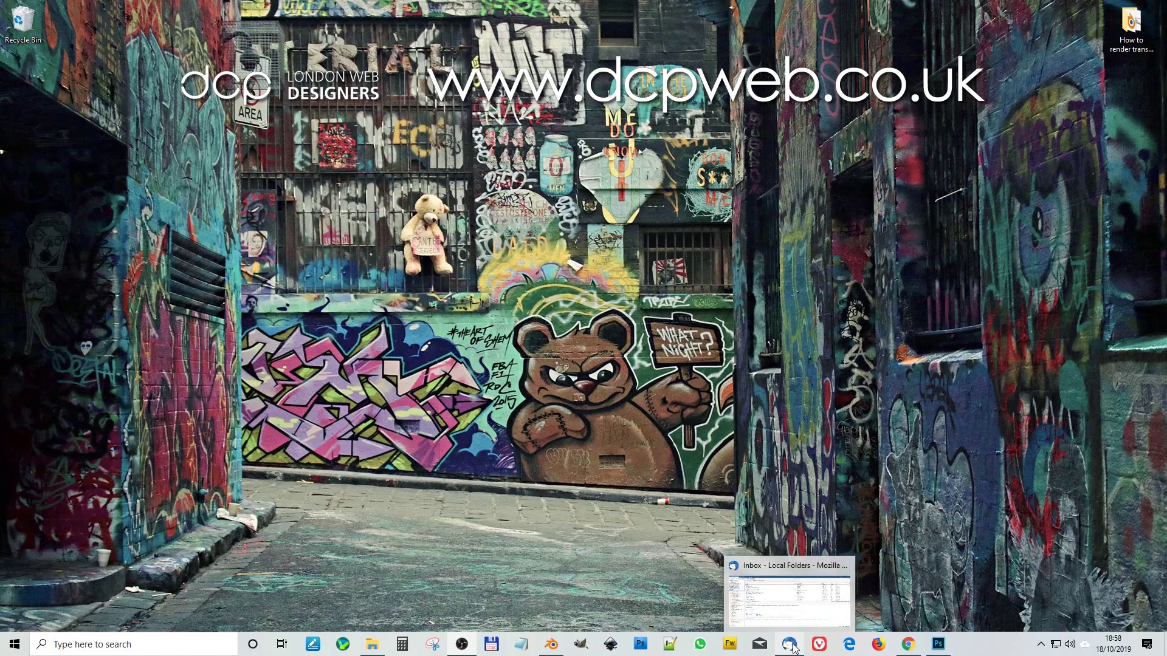
{"action": "left_click", "coordinate": [552, 644]}
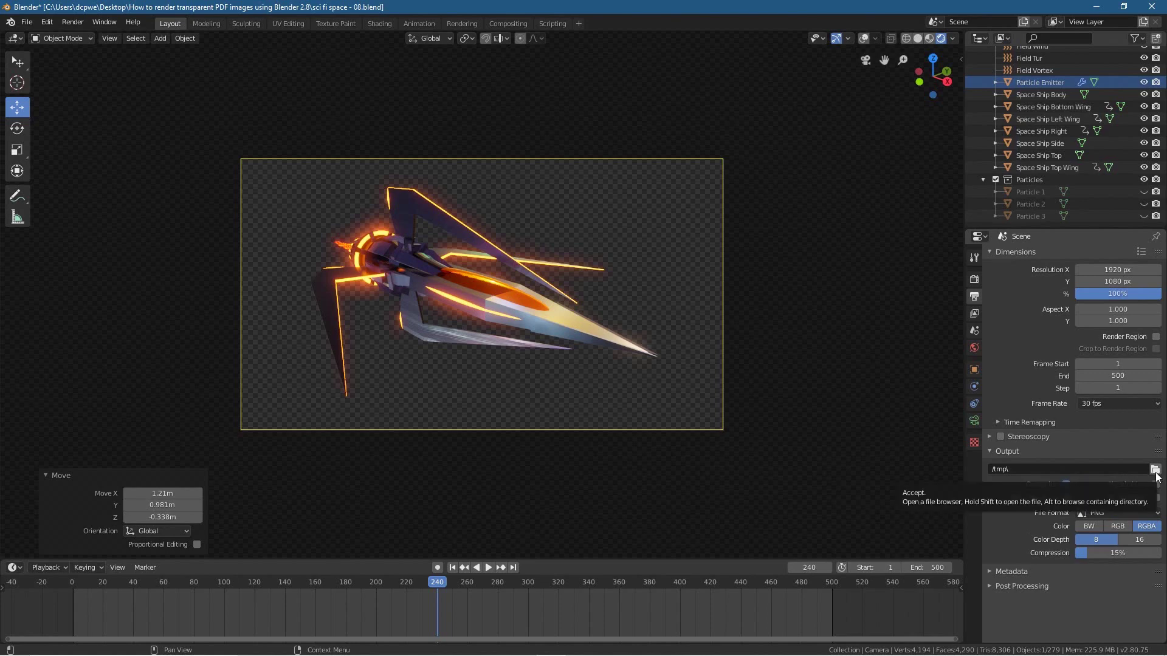
{"action": "key", "text": "p"}
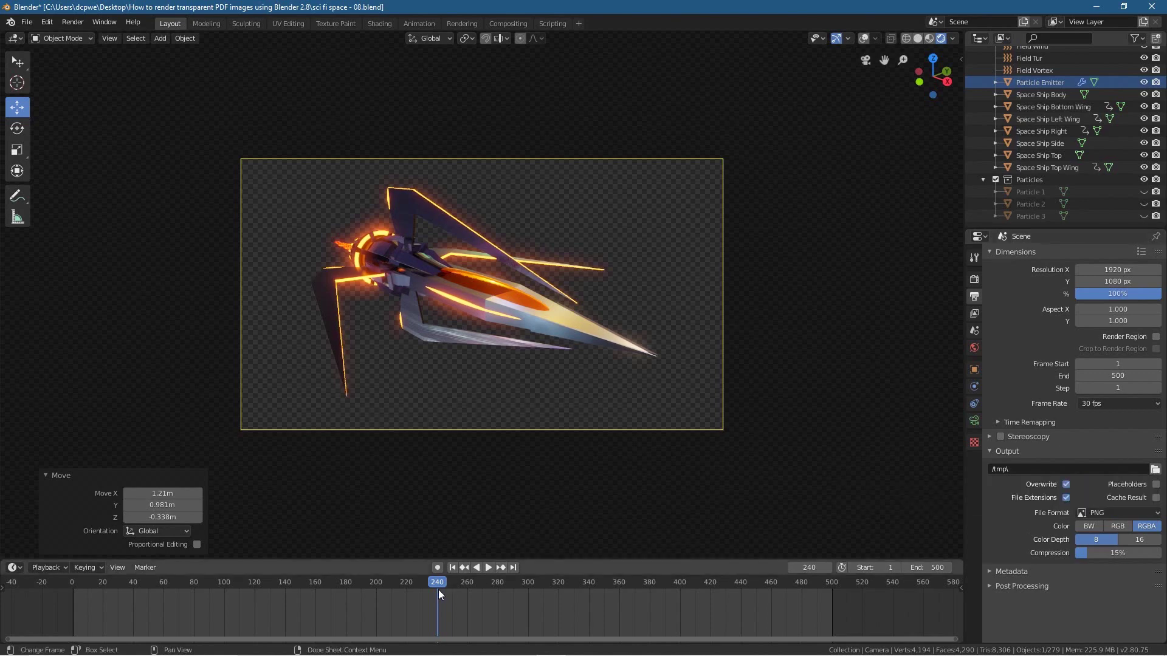
{"action": "left_click_drag", "start_coordinate": [438, 582], "coordinate": [529, 586]}
{"action": "key", "text": "space"}
{"action": "left_click_drag", "start_coordinate": [434, 584], "coordinate": [492, 594]}
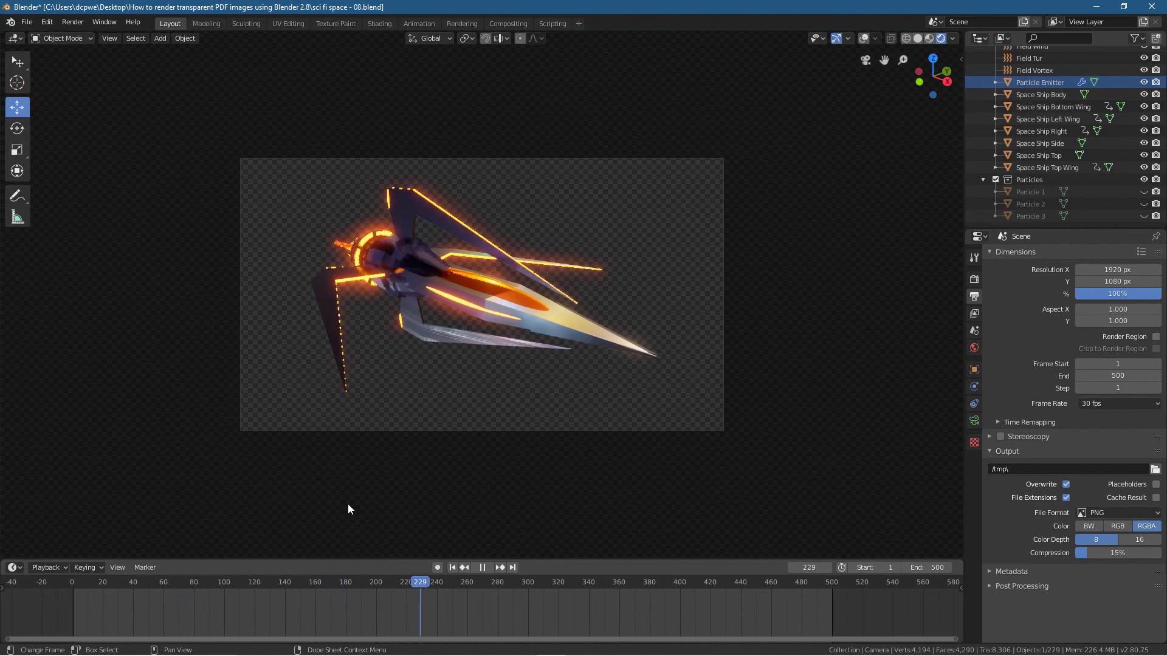
{"action": "key", "text": "space"}
{"action": "middle_click_drag", "start_coordinate": [479, 279], "coordinate": [465, 257]}
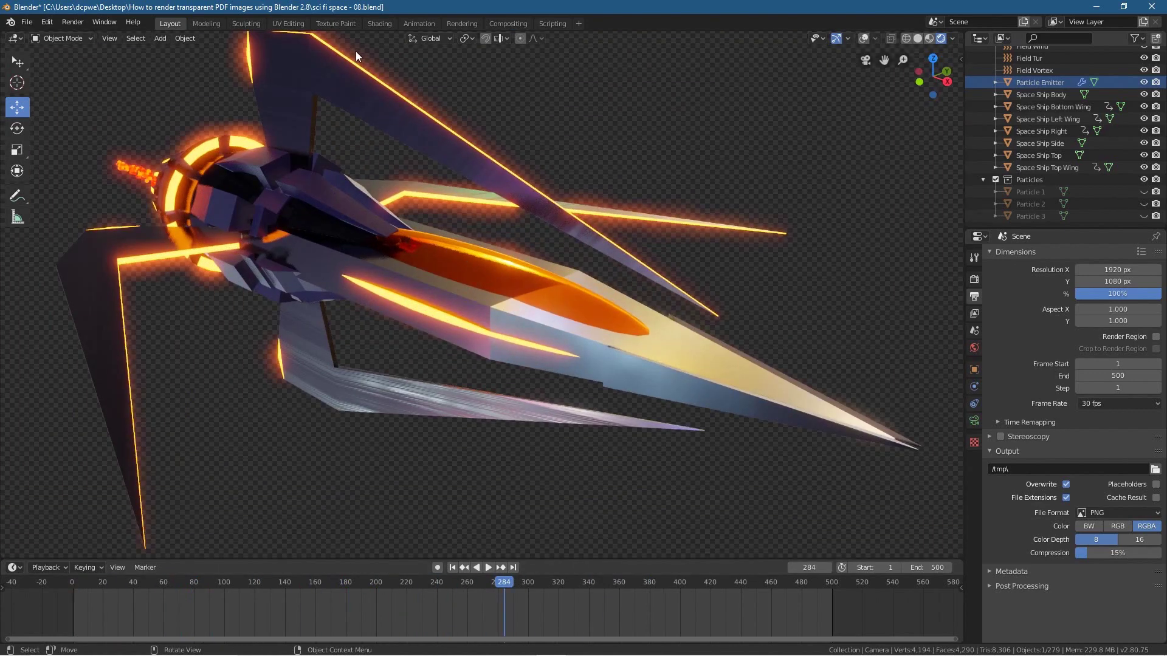
- Toggle Bloom off and on to compare, return to camera view, and switch to Photoshop
{"action": "left_click", "coordinate": [974, 279]}
{"action": "scroll", "coordinate": [1053, 378], "scroll_direction": "up", "scroll_amount": 5}
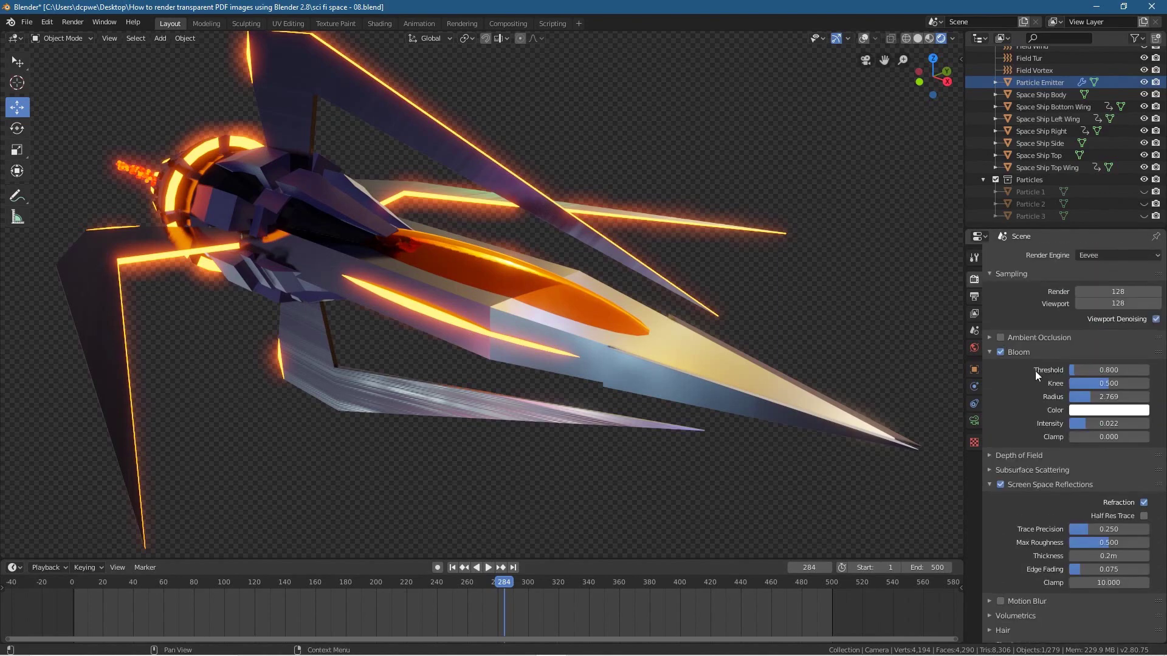
{"action": "left_click", "coordinate": [1004, 352]}
{"action": "left_click", "coordinate": [1003, 352]}
{"action": "left_click", "coordinate": [1004, 352]}
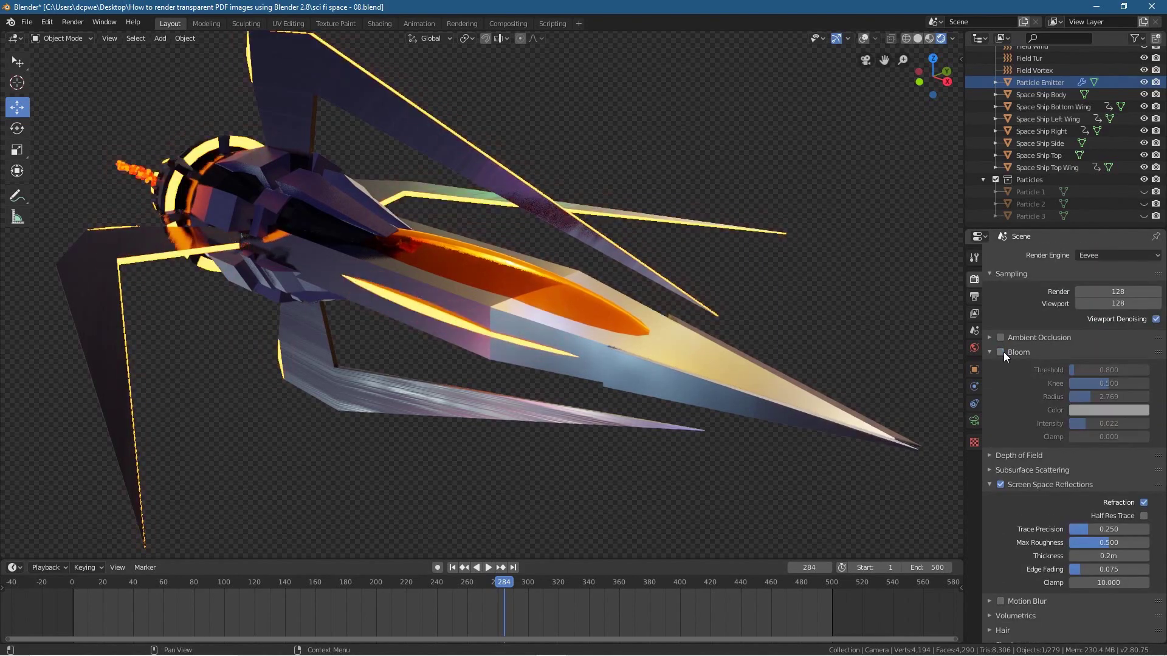
{"action": "left_click", "coordinate": [1004, 352]}
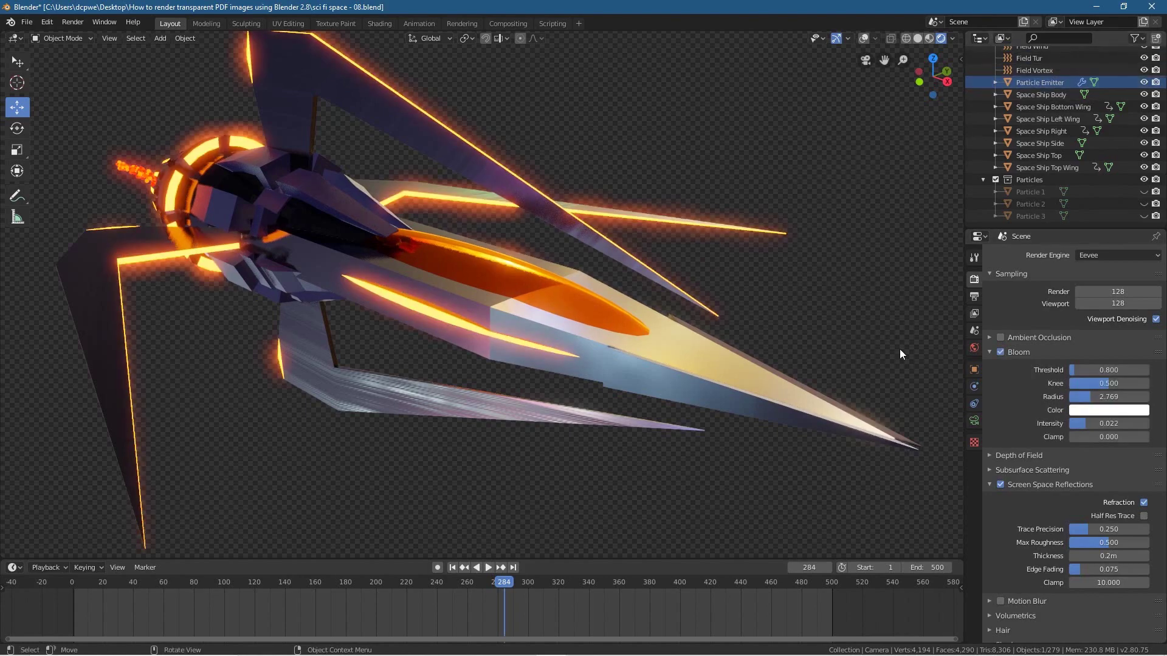
{"action": "key", "text": "KP_0"}
{"action": "mouse_move", "coordinate": [882, 648]}
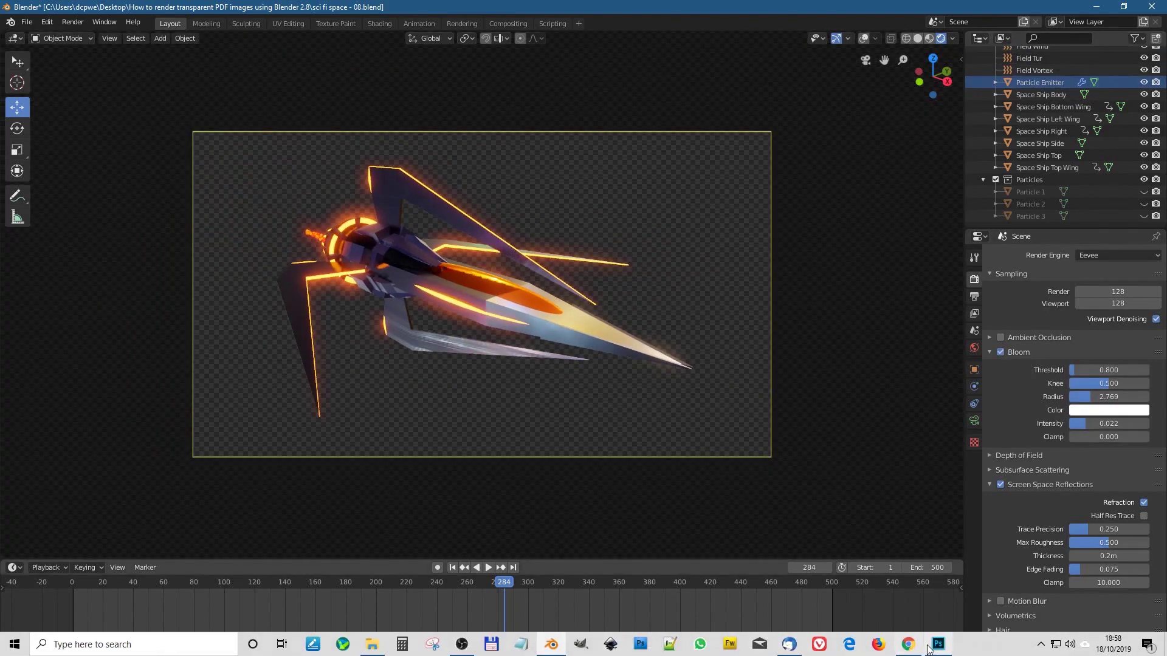
{"action": "left_click", "coordinate": [938, 644]}
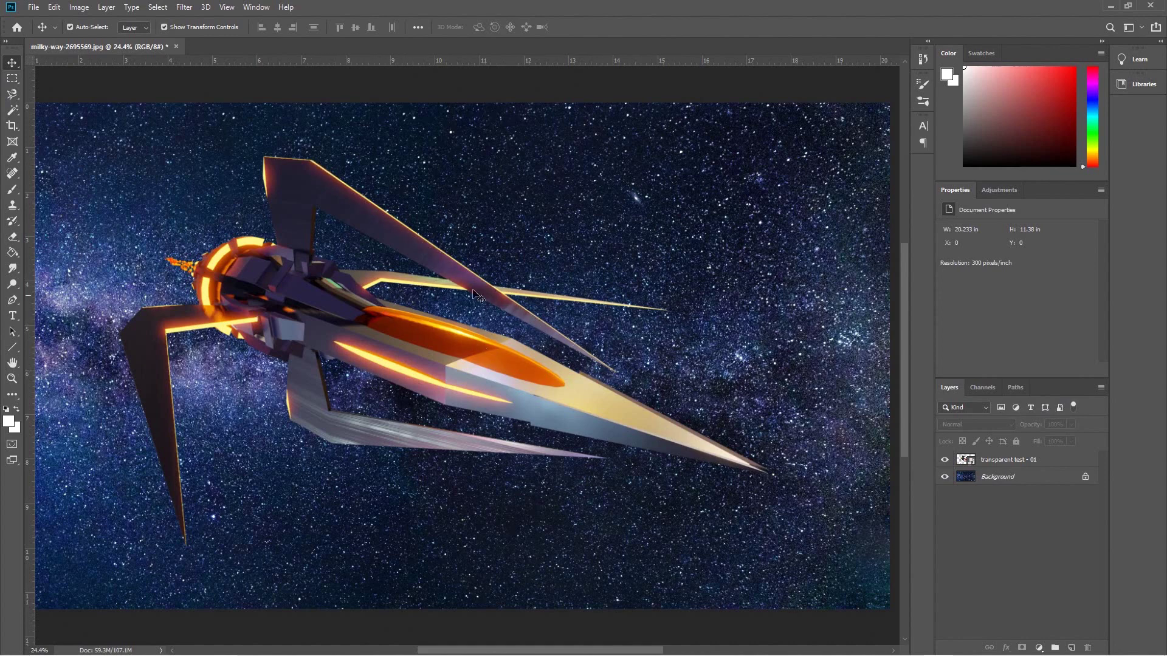
- Minimise the Photoshop composite to bring the Blender spaceship scene back to the front
{"action": "left_click", "coordinate": [1117, 6]}
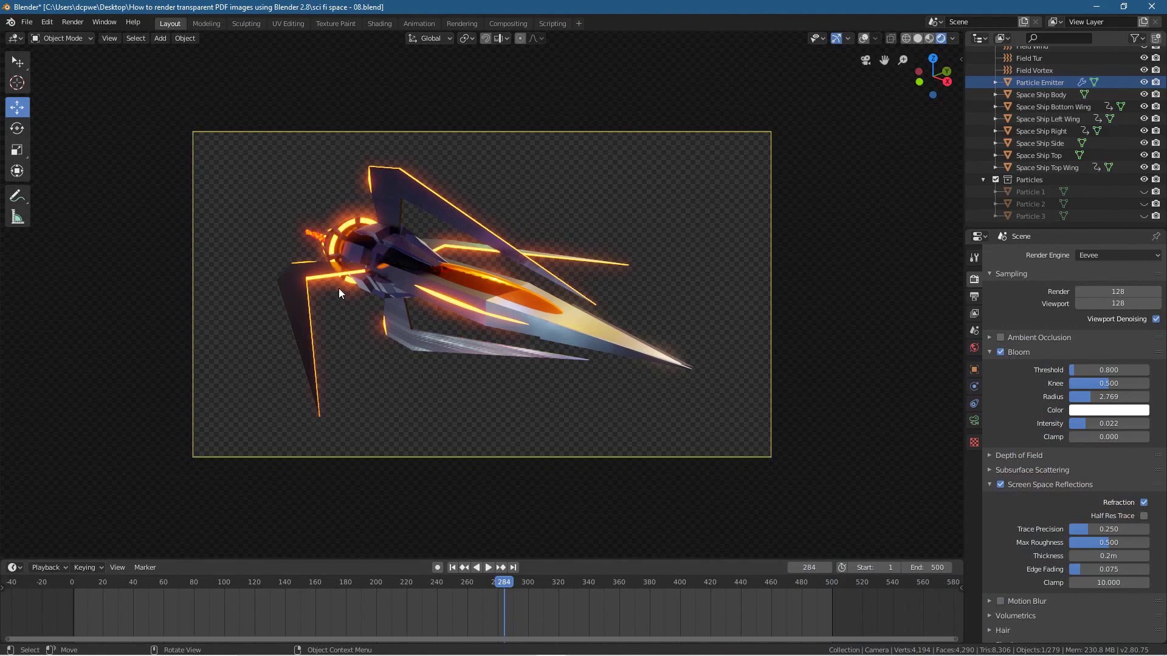
- Enable Film Overscan in Render Properties with size 1.43%, then quit Blender, saving changes
{"action": "scroll", "coordinate": [364, 300], "scroll_direction": "up", "scroll_amount": 5}
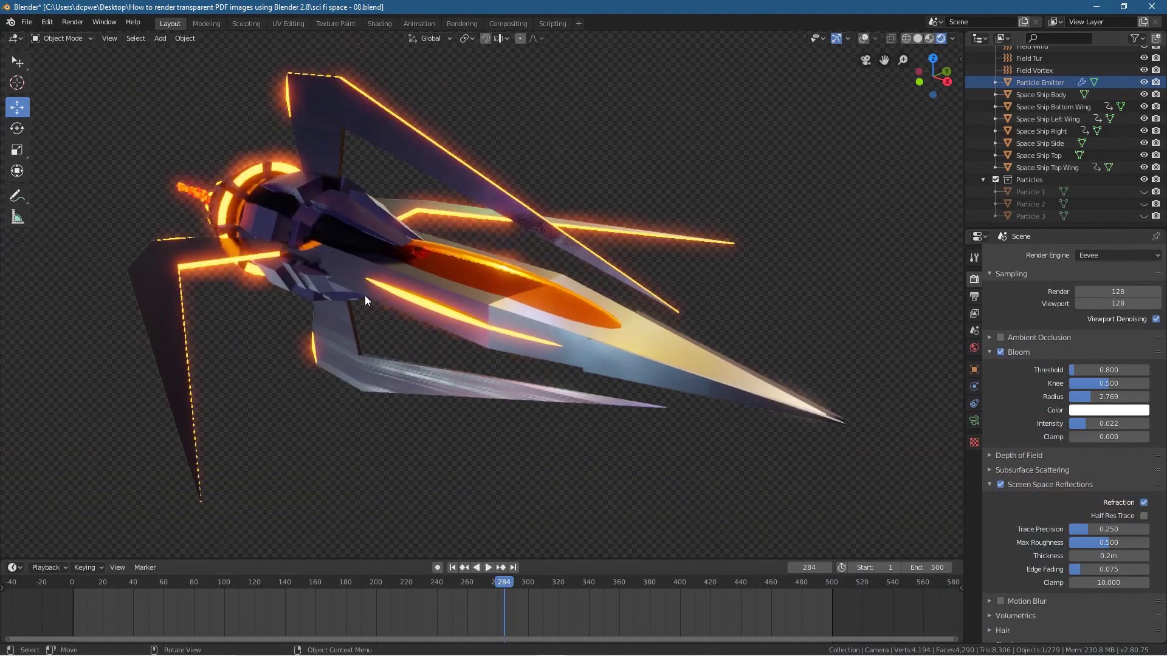
{"action": "scroll", "coordinate": [364, 300], "scroll_direction": "down", "scroll_amount": 4}
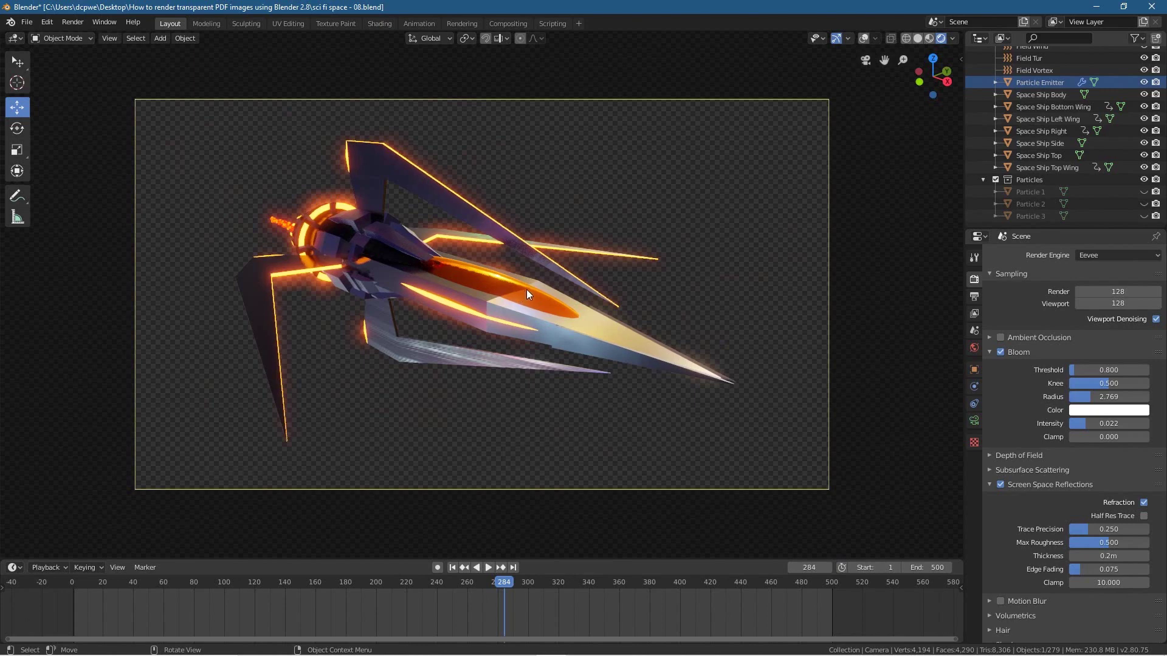
{"action": "scroll", "coordinate": [1005, 527], "scroll_direction": "down", "scroll_amount": 5}
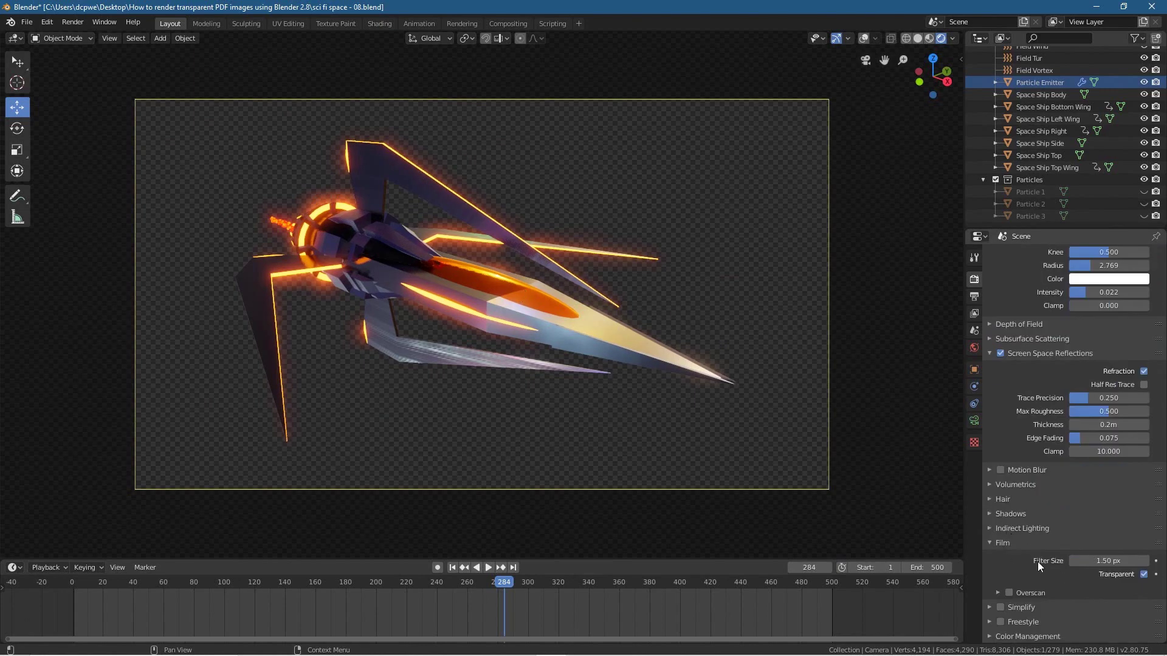
{"action": "left_click", "coordinate": [1009, 592]}
{"action": "left_click", "coordinate": [1008, 594]}
{"action": "left_click", "coordinate": [997, 593]}
{"action": "mouse_move", "coordinate": [1070, 610]}
{"action": "left_mouse_down"}
{"action": "mouse_move", "coordinate": [1112, 610]}
{"action": "mouse_move", "coordinate": [1079, 610]}
{"action": "left_mouse_up"}
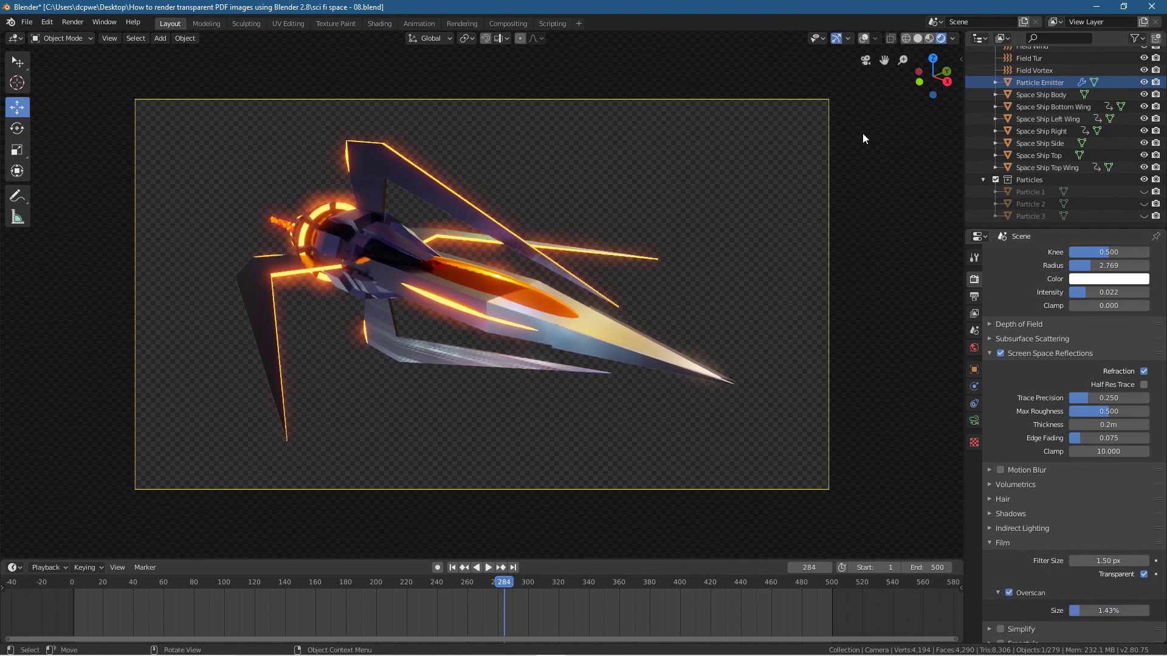
{"action": "left_click", "coordinate": [1152, 7]}
{"action": "left_click", "coordinate": [615, 350]}
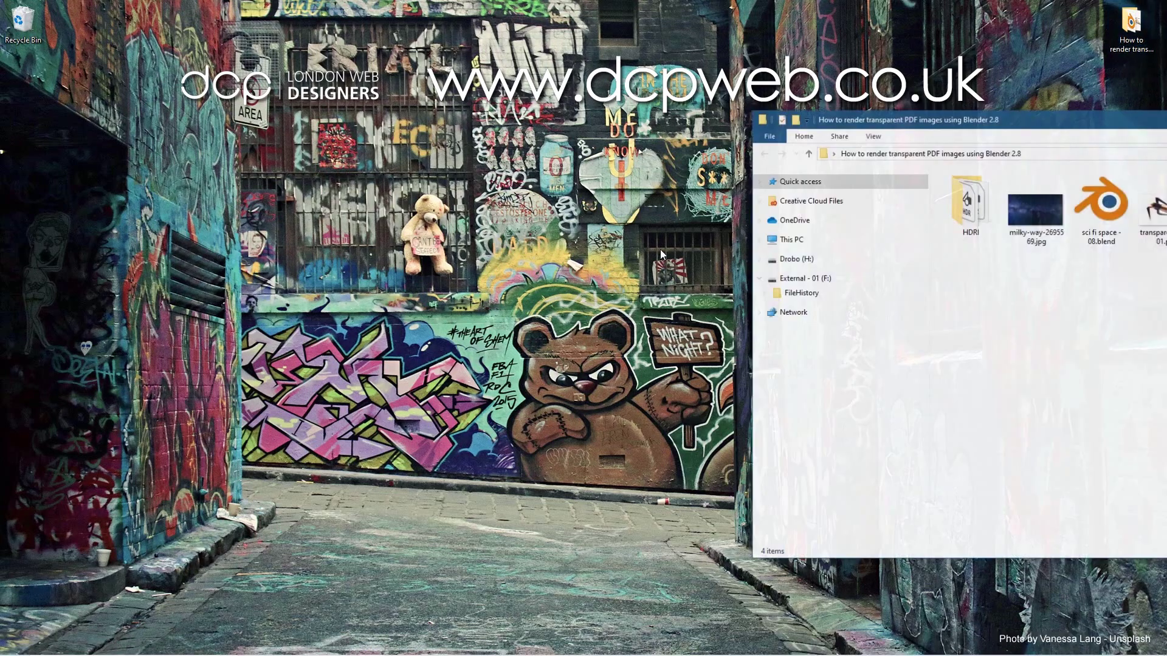
- Move the project folder window to screen centre and select transparent test - 01.png
{"action": "left_click_drag", "start_coordinate": [1064, 120], "coordinate": [493, 114]}
{"action": "left_click", "coordinate": [595, 203]}
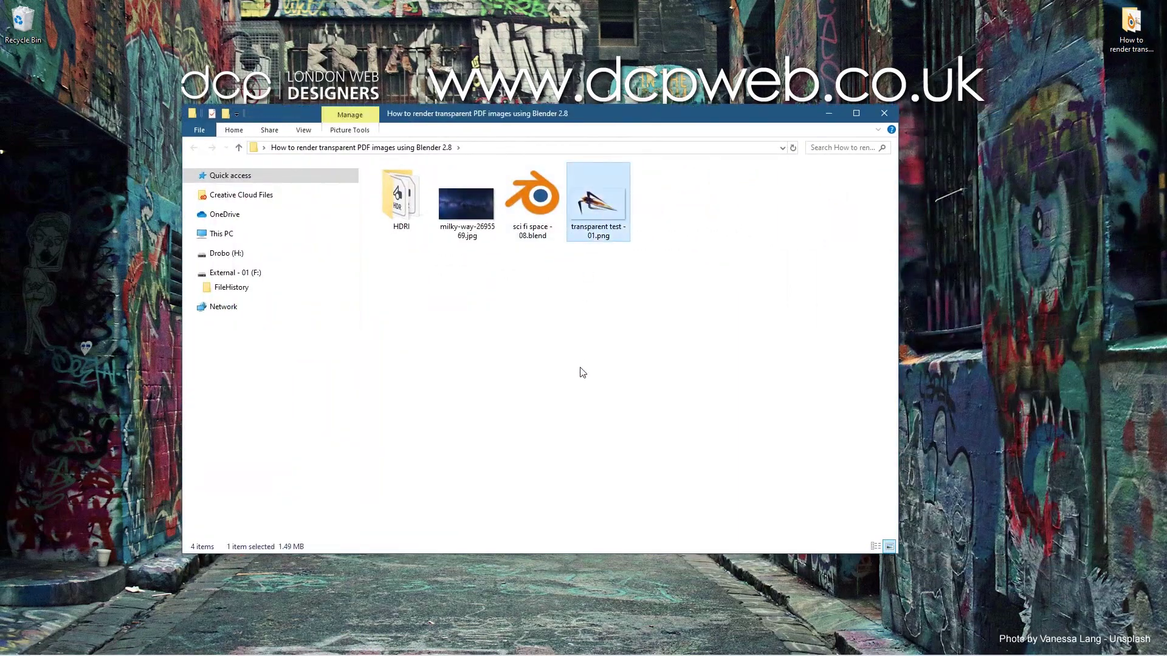